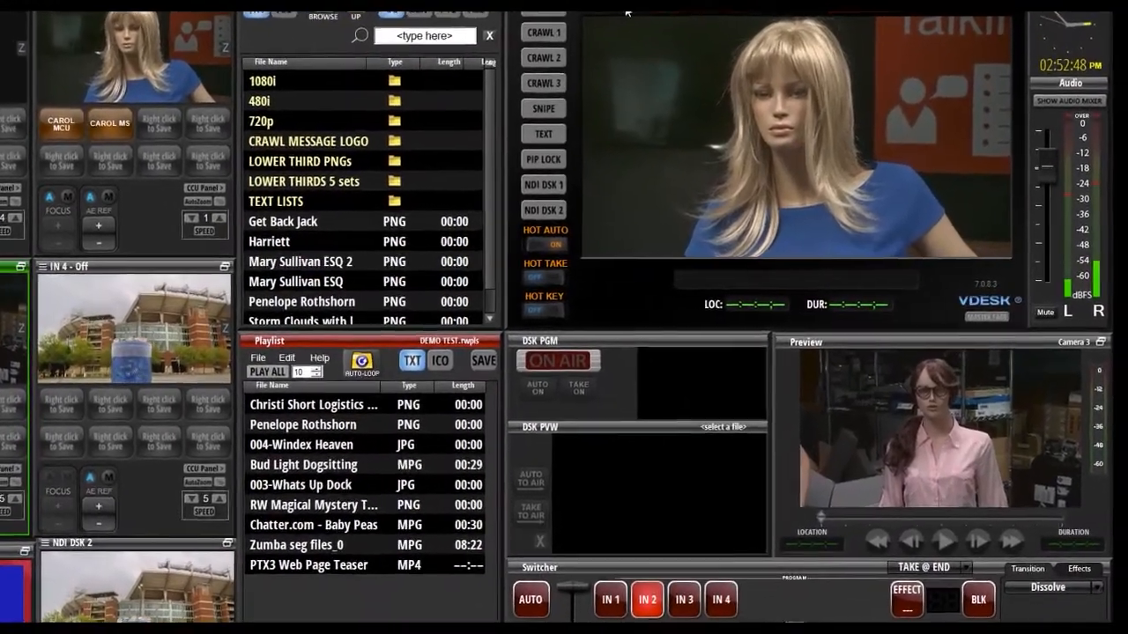
Open the switcher configuration, keep the input count at 4, and open the setup for input 1.
{"action": "left_click", "coordinate": [675, 30]}
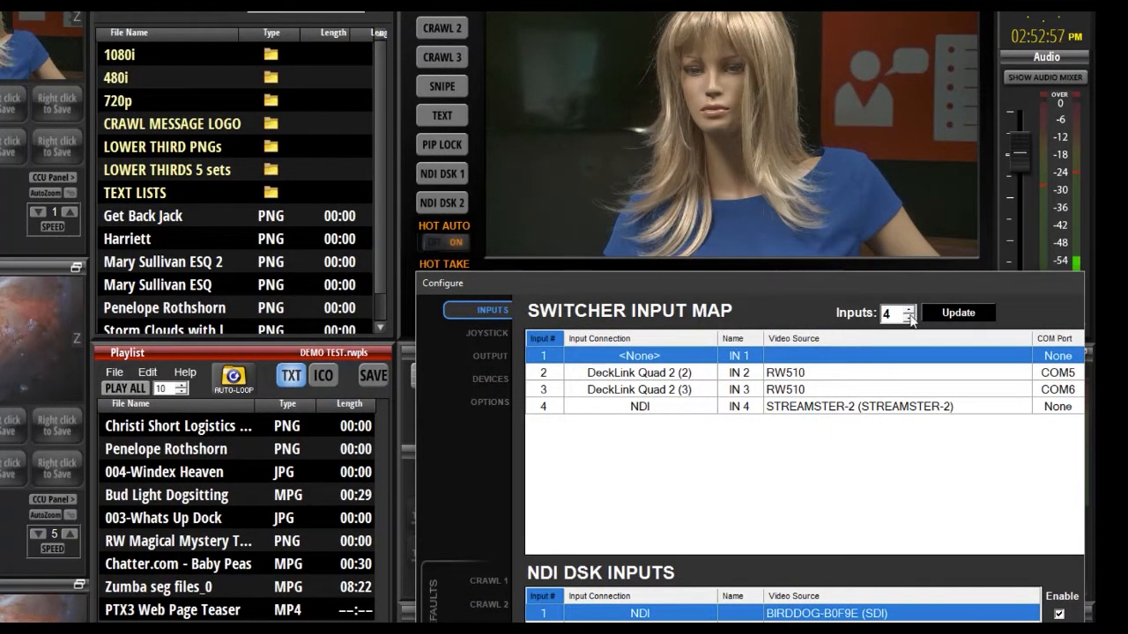
{"action": "left_click", "coordinate": [911, 319]}
{"action": "left_click", "coordinate": [908, 308]}
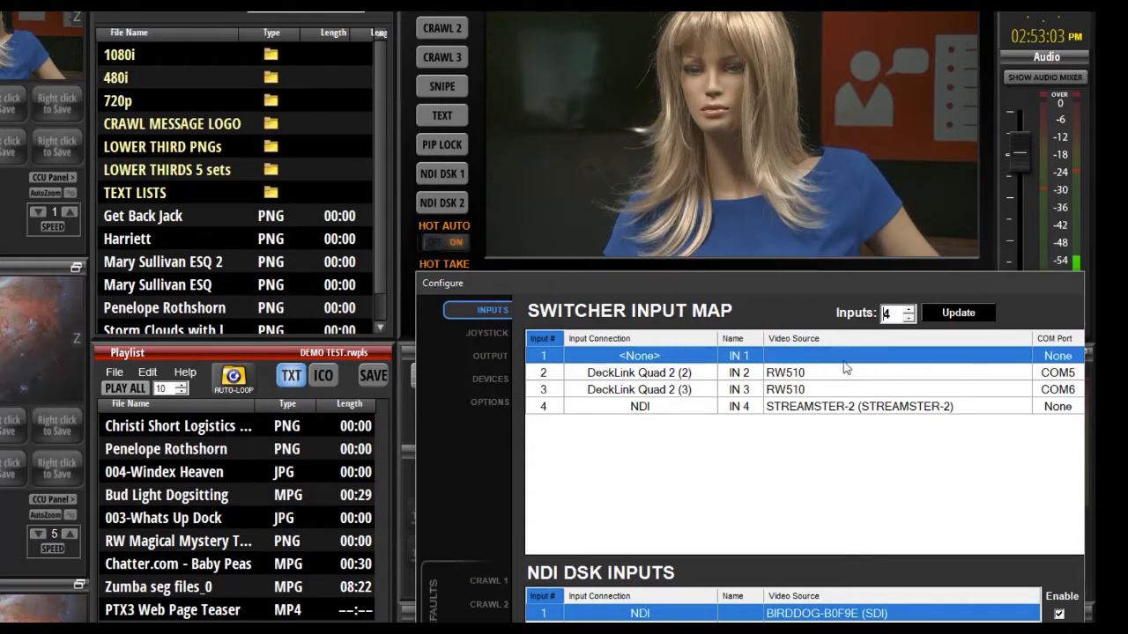
{"action": "left_click", "coordinate": [674, 361]}
{"action": "left_click_drag", "start_coordinate": [338, 294], "coordinate": [338, 291]}
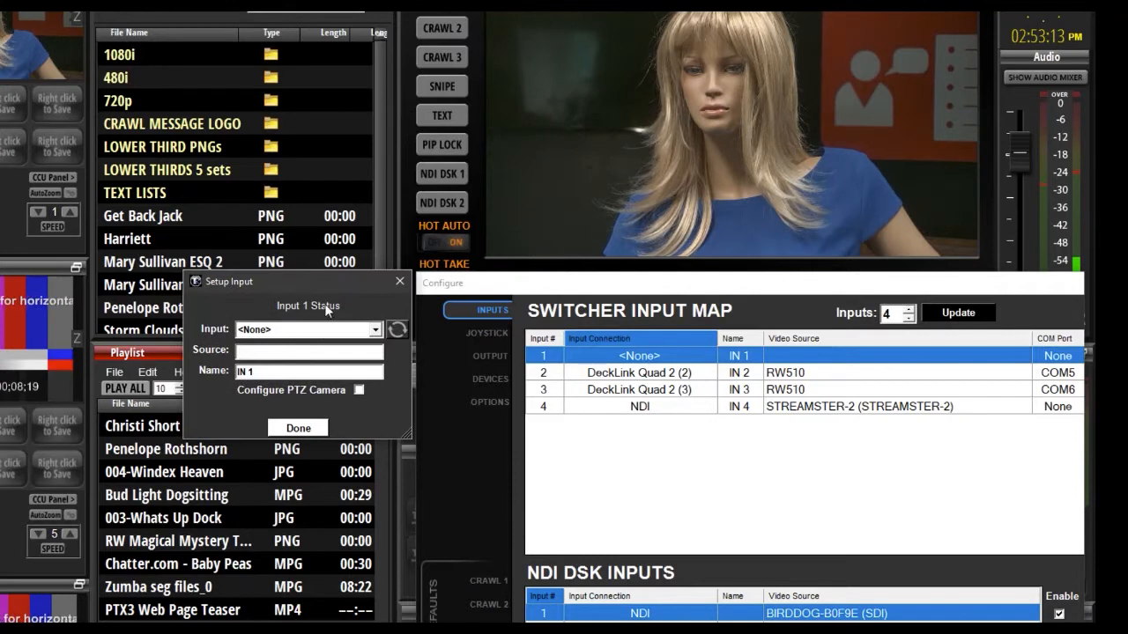
Assign input 1 to NDI with the BENCH-V8-TST (Remote Connection 1) source.
{"action": "left_click", "coordinate": [375, 330]}
{"action": "scroll", "coordinate": [372, 359], "scroll_direction": "up", "scroll_amount": 5}
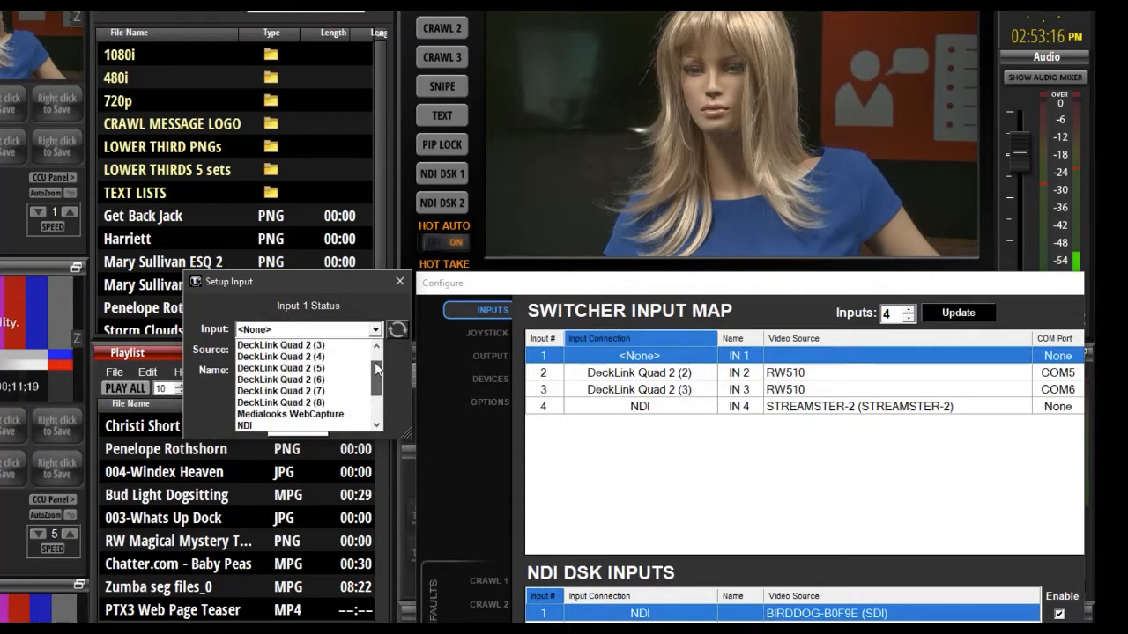
{"action": "scroll", "coordinate": [352, 379], "scroll_direction": "down", "scroll_amount": 5}
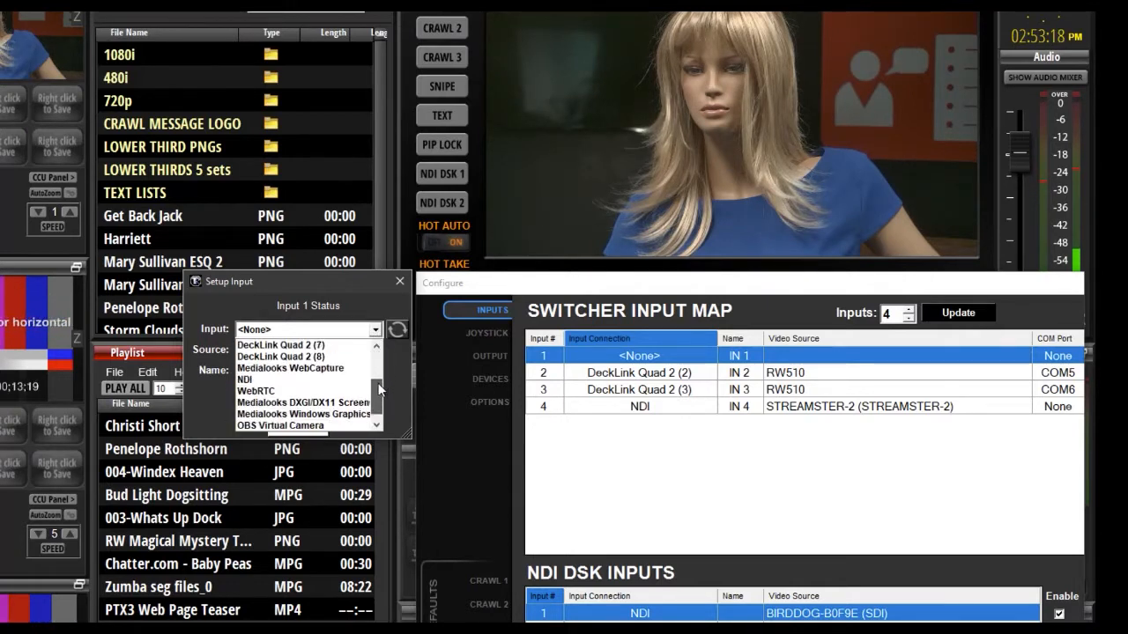
{"action": "left_click", "coordinate": [265, 370]}
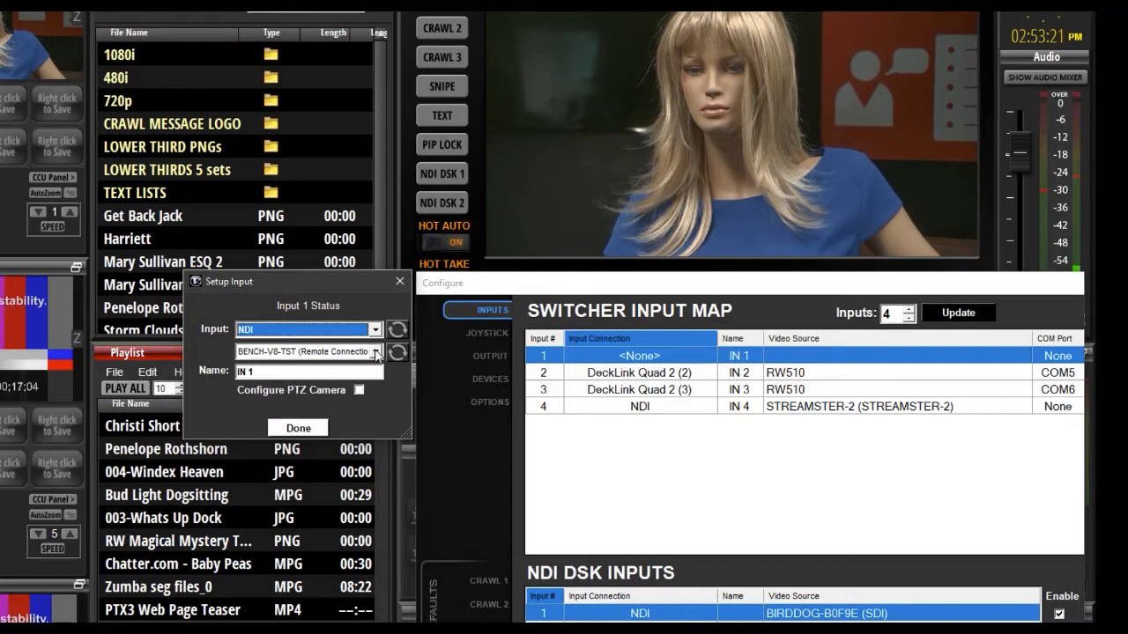
{"action": "left_click", "coordinate": [304, 352]}
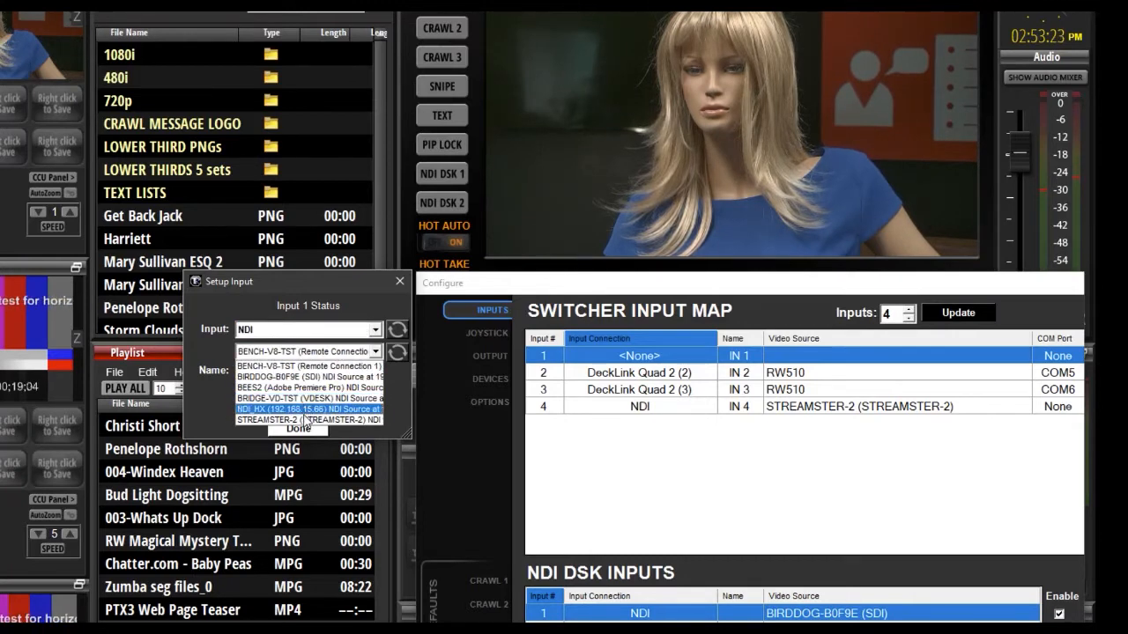
{"action": "left_click", "coordinate": [309, 367]}
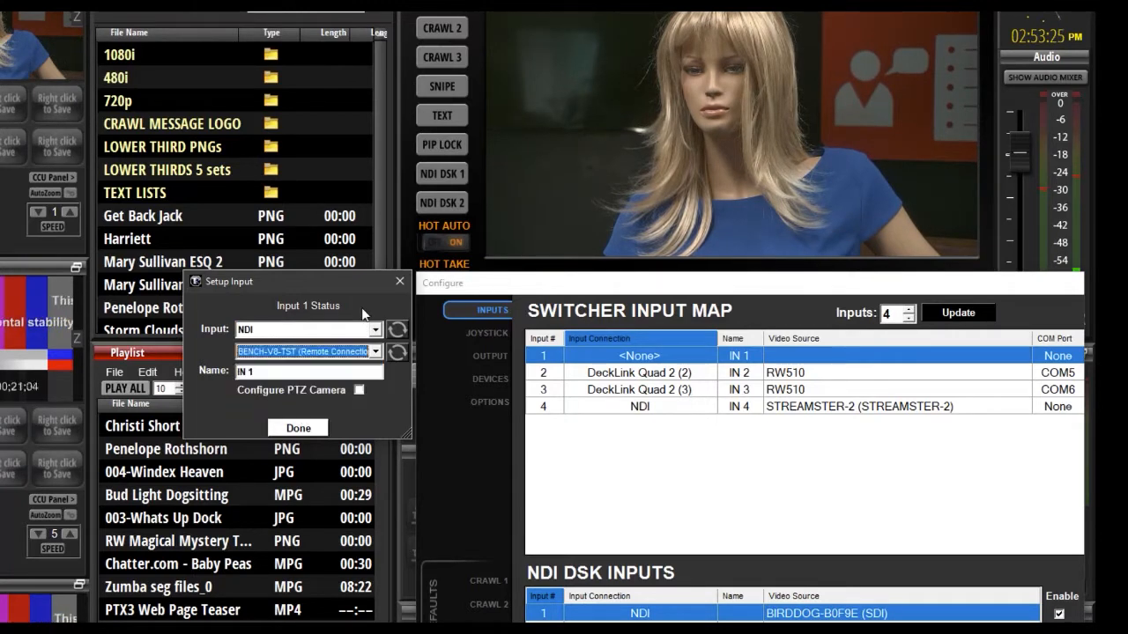
{"action": "key", "text": "Tab"}
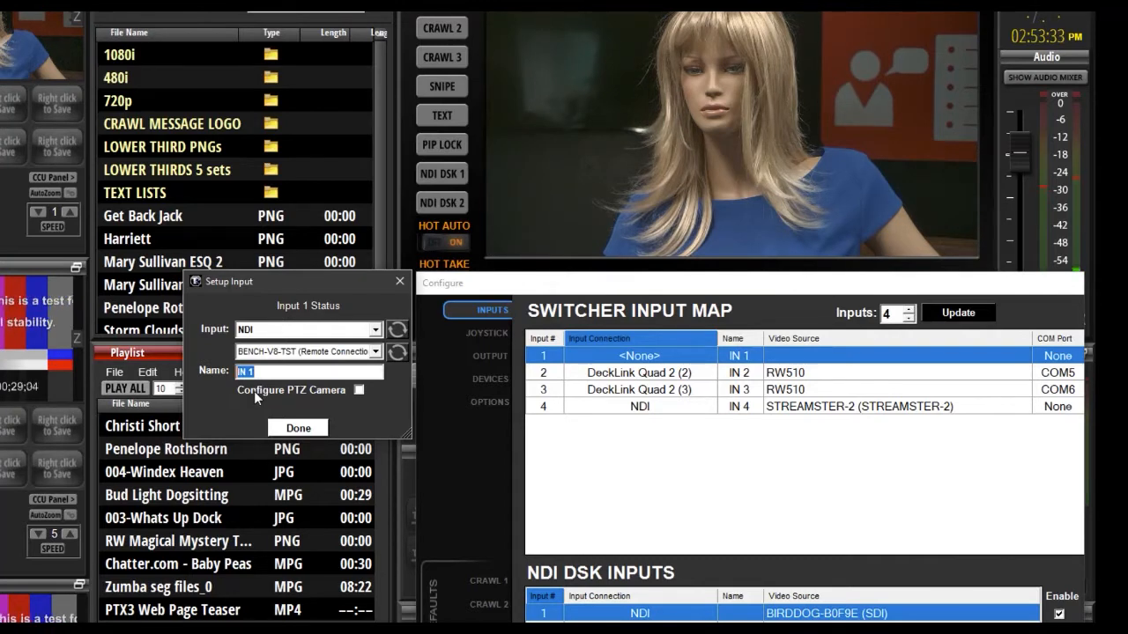
Set input 1 to DeckLink Quad 2 (1) and enter weathercam as its source.
{"action": "left_click", "coordinate": [379, 330]}
{"action": "scroll", "coordinate": [324, 379], "scroll_direction": "up", "scroll_amount": 3}
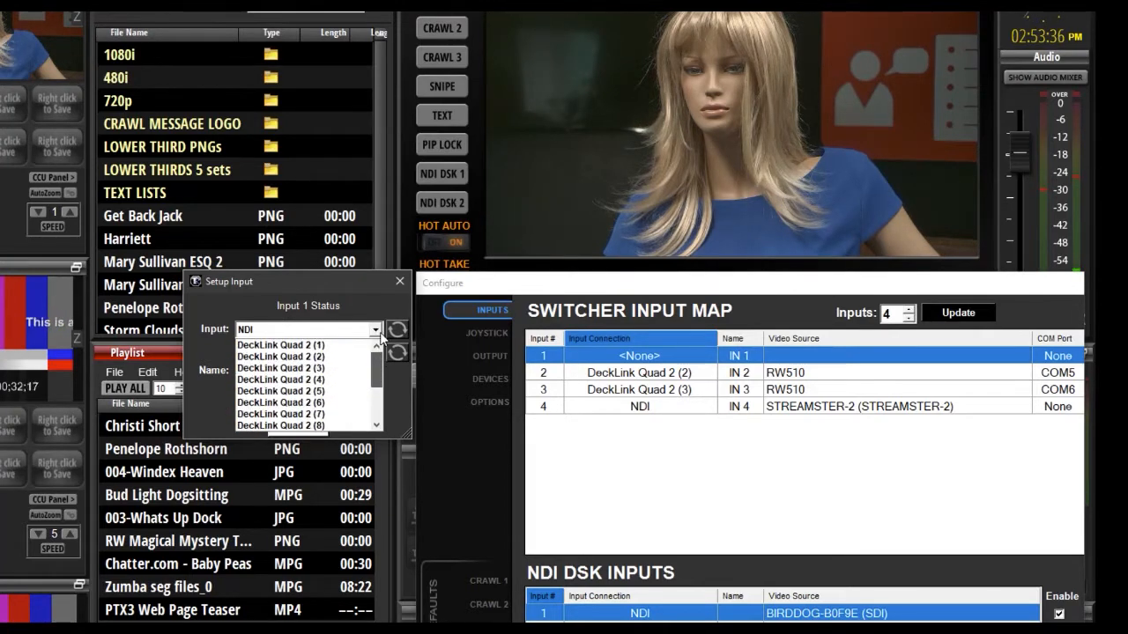
{"action": "left_click", "coordinate": [323, 346]}
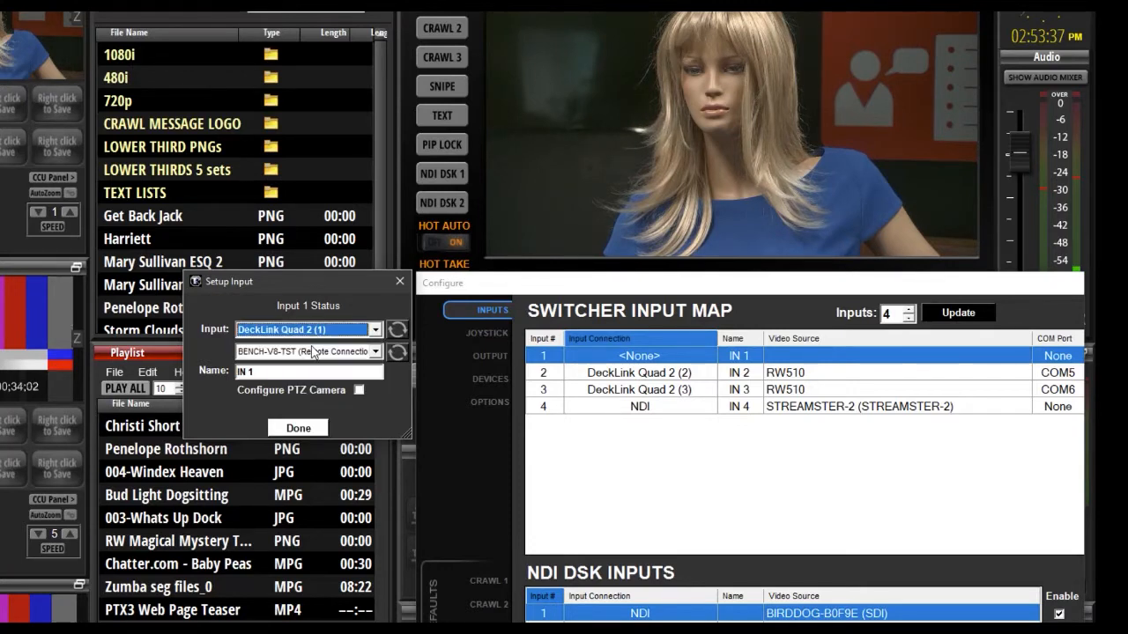
{"action": "left_click", "coordinate": [257, 351]}
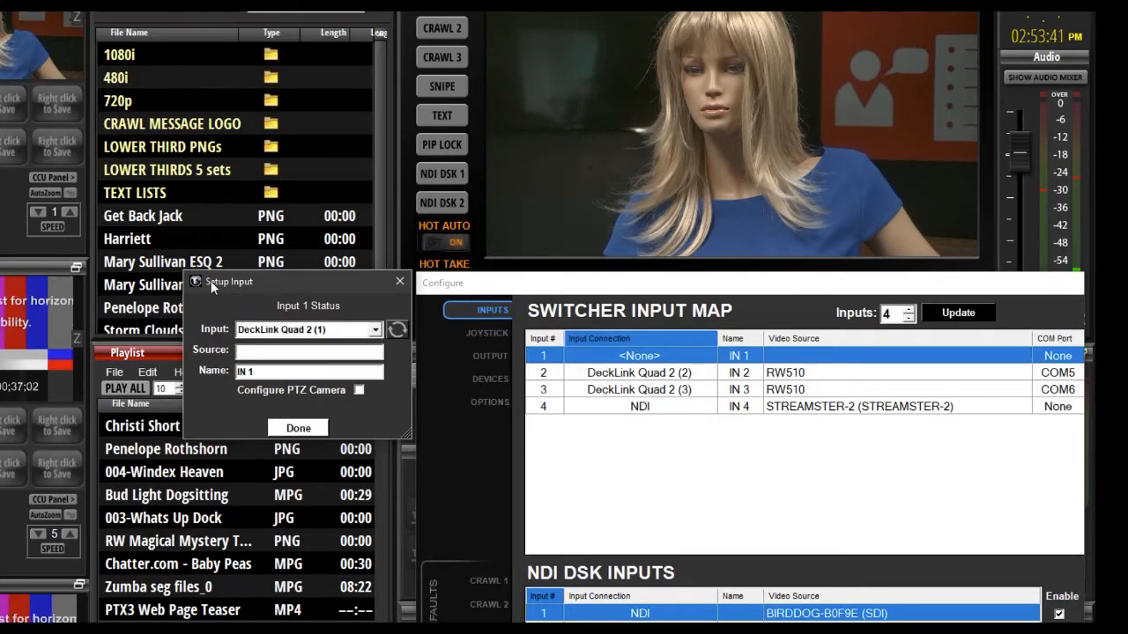
{"action": "type", "text": "weathercam"}
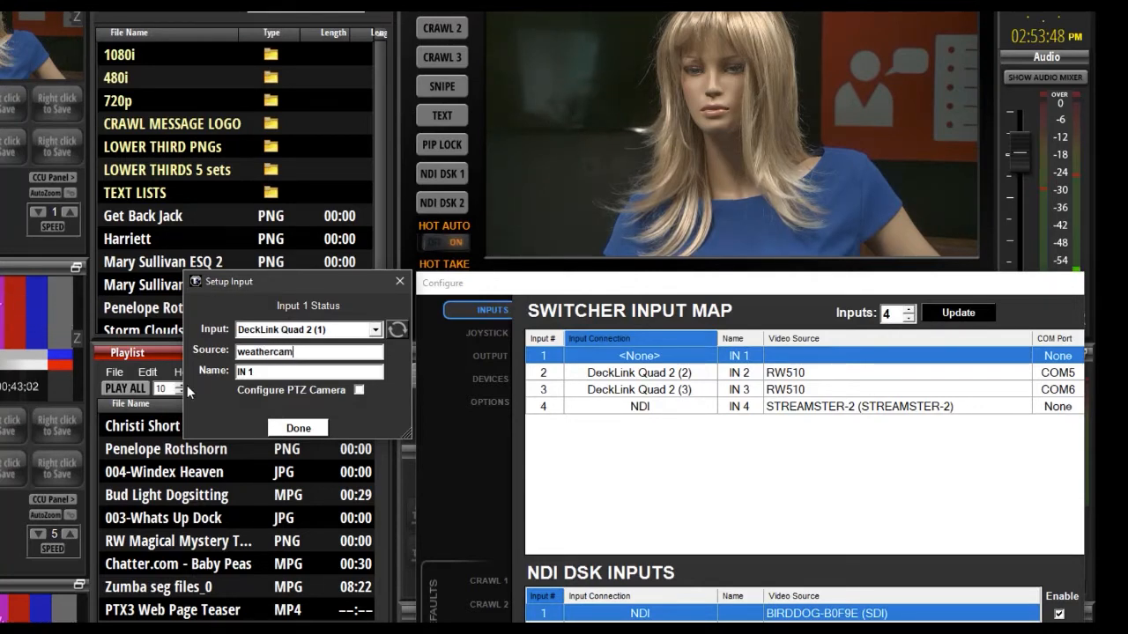
Enable PTZ camera configuration for input 1 with VISCA(Sony) protocol, Serial interface, port 4 Camera 1 and baud rate 115200.
{"action": "left_click", "coordinate": [358, 390]}
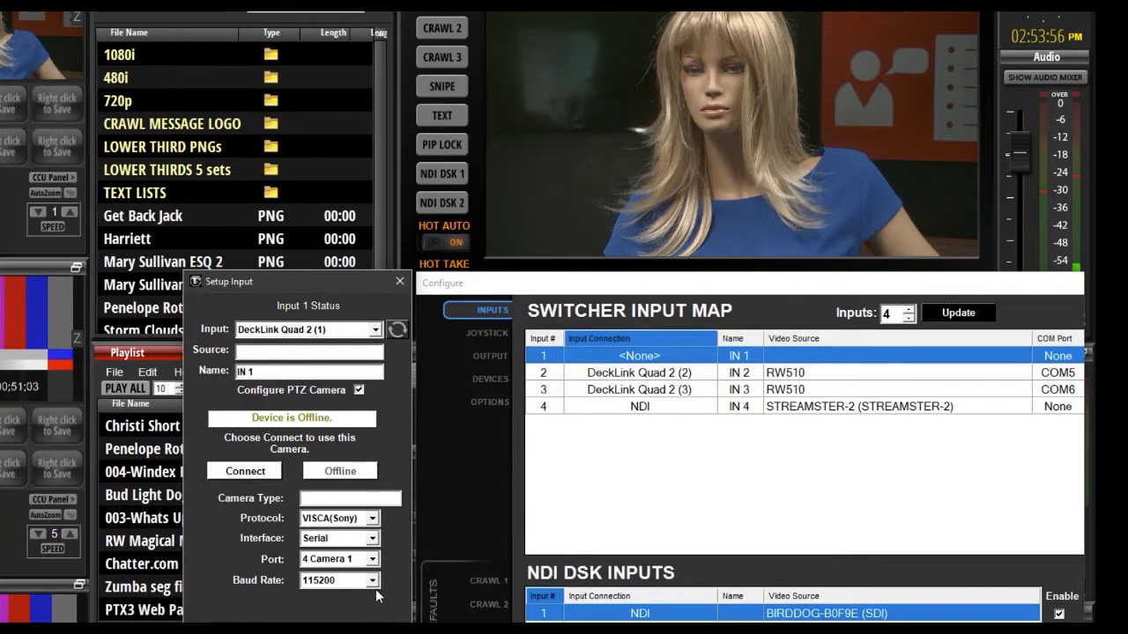
{"action": "left_click", "coordinate": [373, 519]}
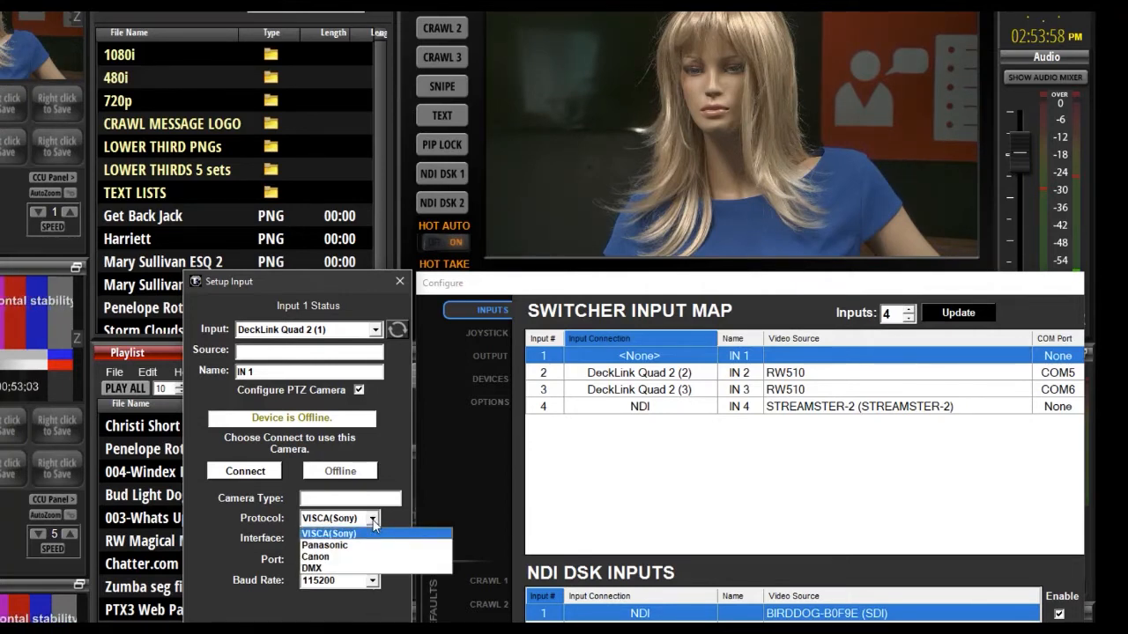
{"action": "left_click", "coordinate": [368, 536]}
{"action": "left_click", "coordinate": [370, 538]}
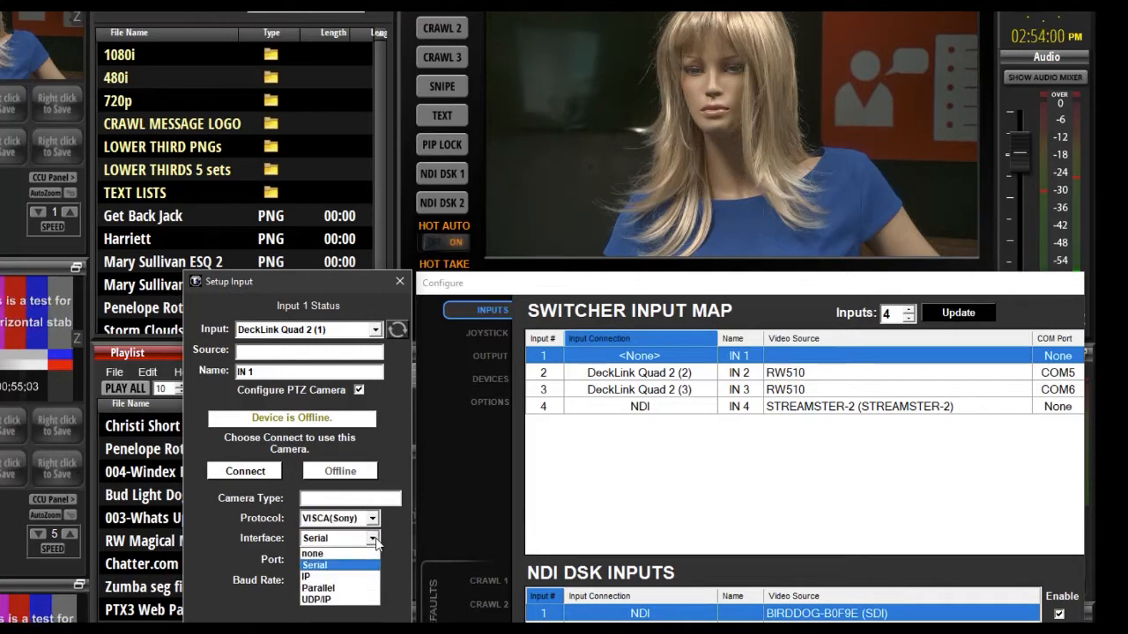
{"action": "left_click", "coordinate": [371, 565]}
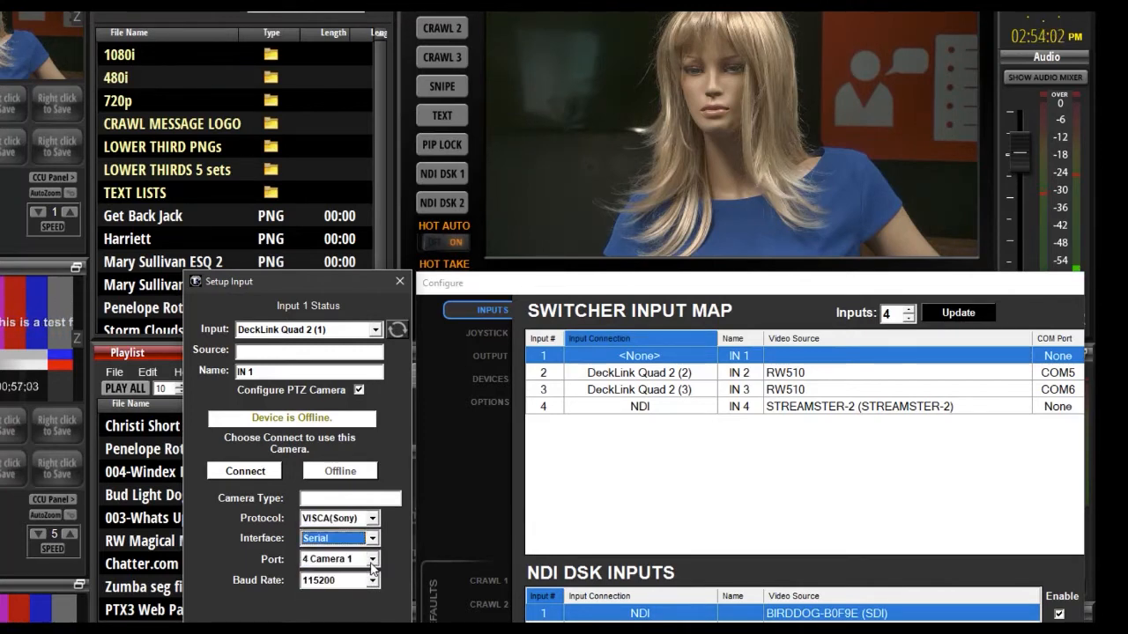
{"action": "left_click", "coordinate": [373, 561]}
{"action": "left_click", "coordinate": [373, 564]}
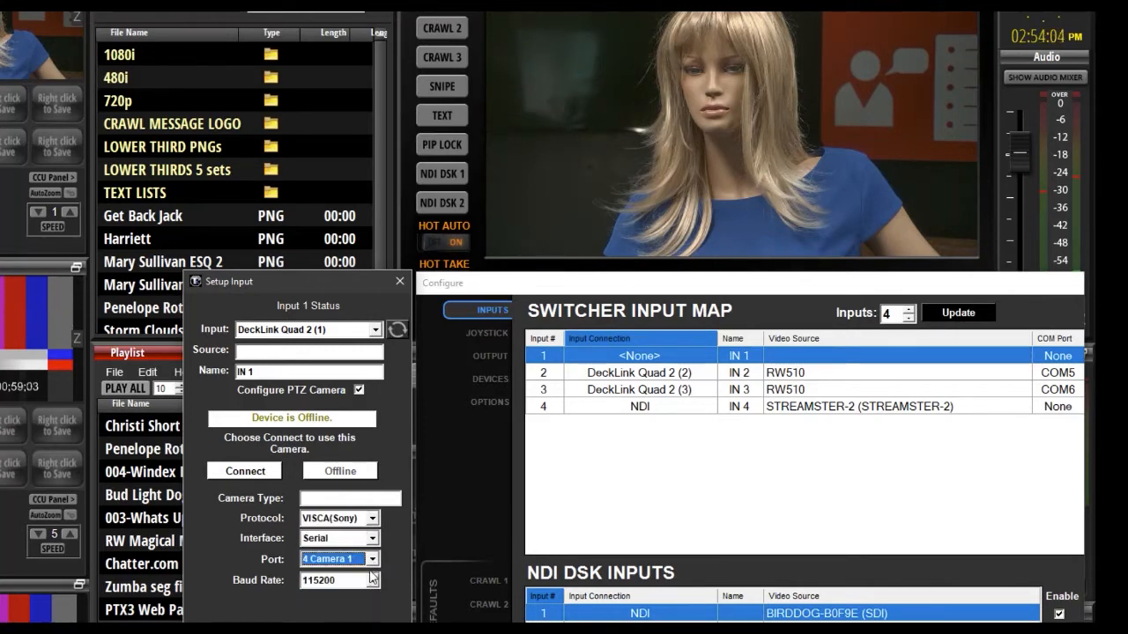
{"action": "left_click", "coordinate": [373, 581]}
{"action": "left_click", "coordinate": [373, 582]}
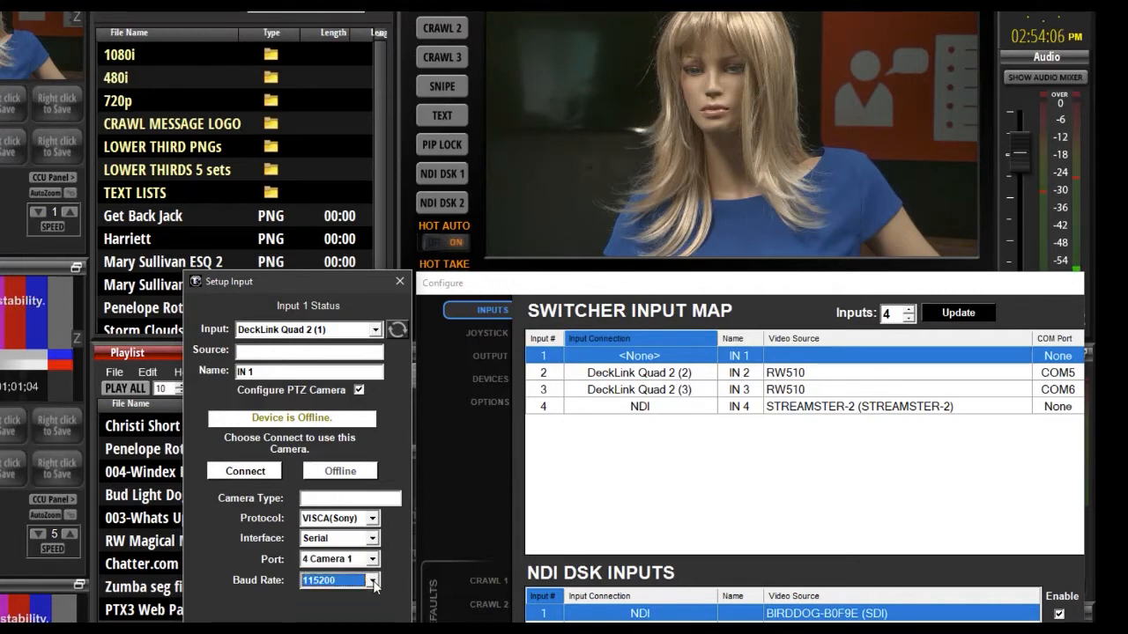
Try the UDP/IP interface for the input 1 camera and return it to Serial.
{"action": "left_click", "coordinate": [373, 543]}
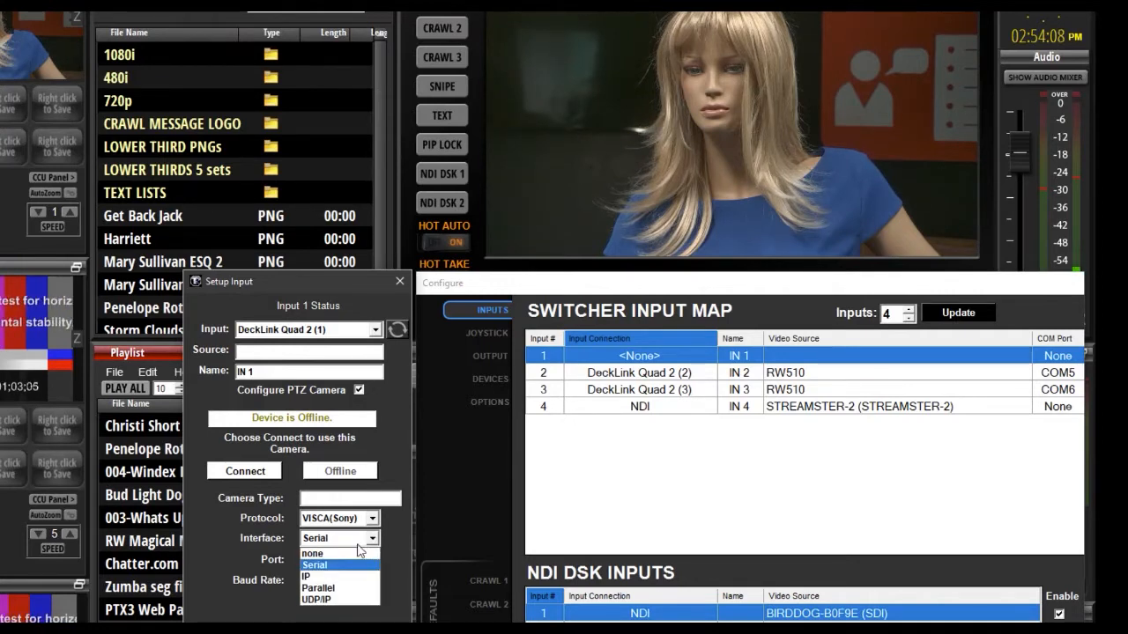
{"action": "left_click", "coordinate": [340, 602]}
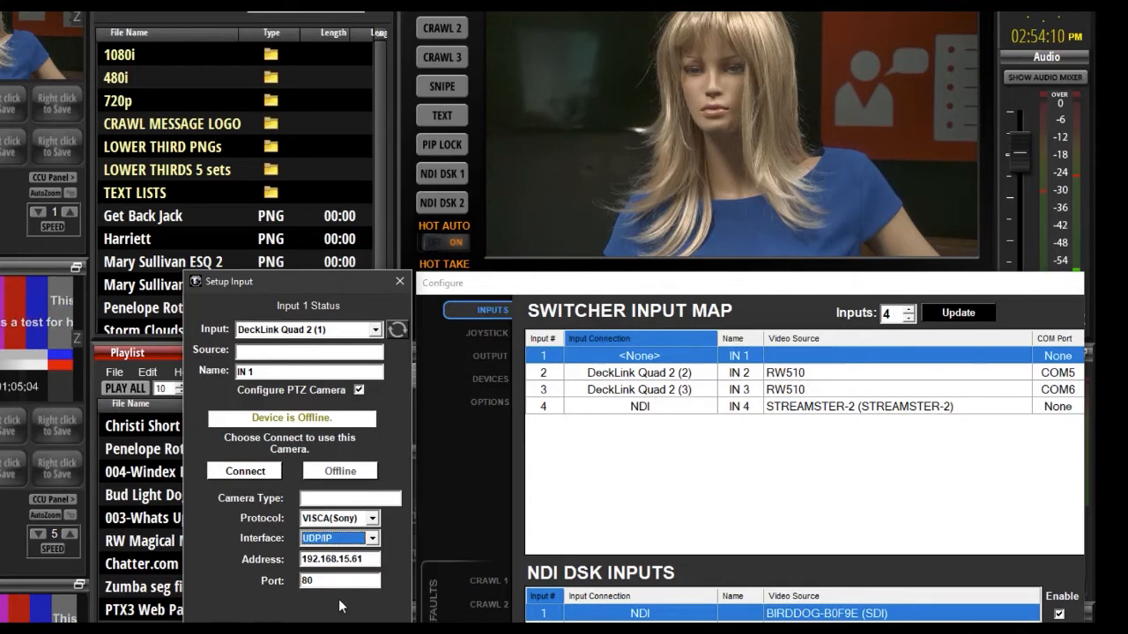
{"action": "left_click", "coordinate": [374, 541]}
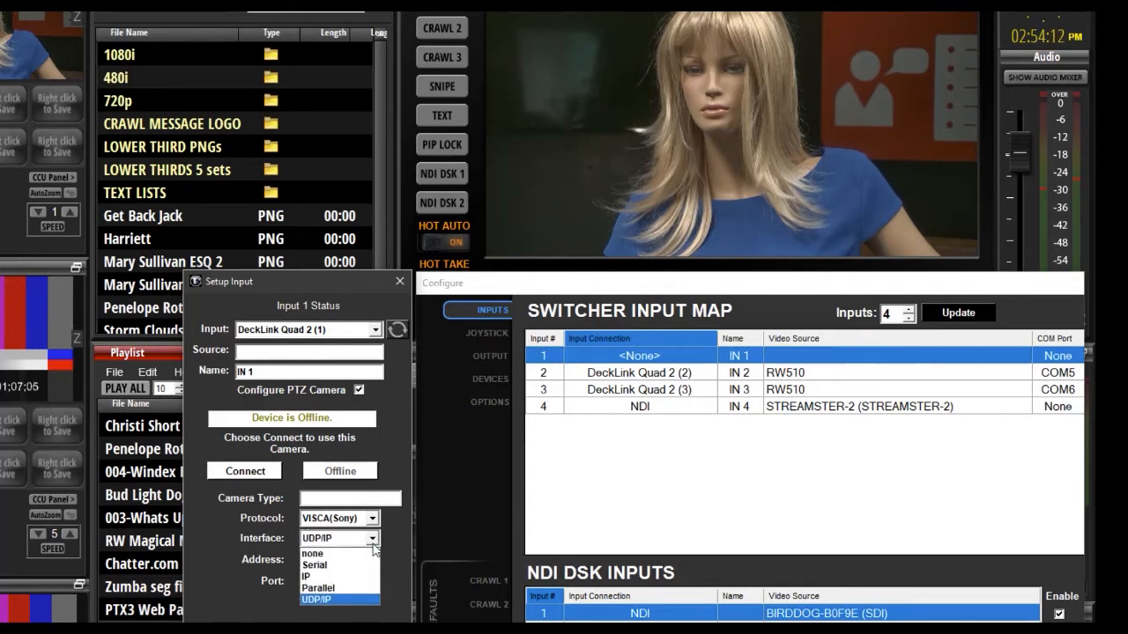
{"action": "left_click", "coordinate": [340, 561]}
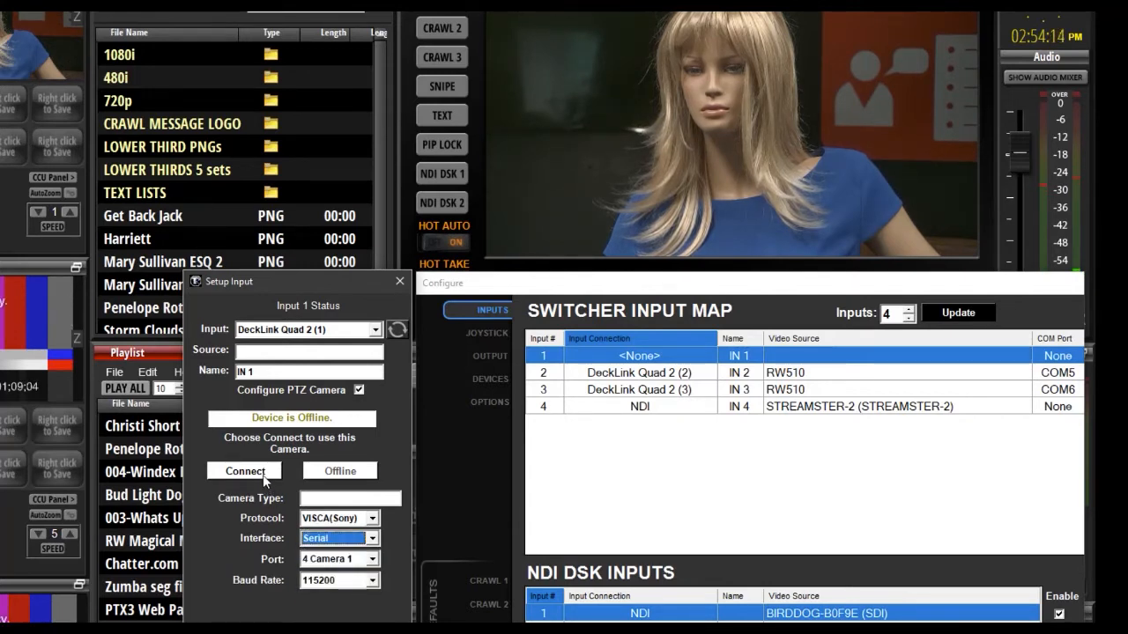
Connect the PTZ camera on input 1 and finish its setup.
{"action": "left_click", "coordinate": [262, 474]}
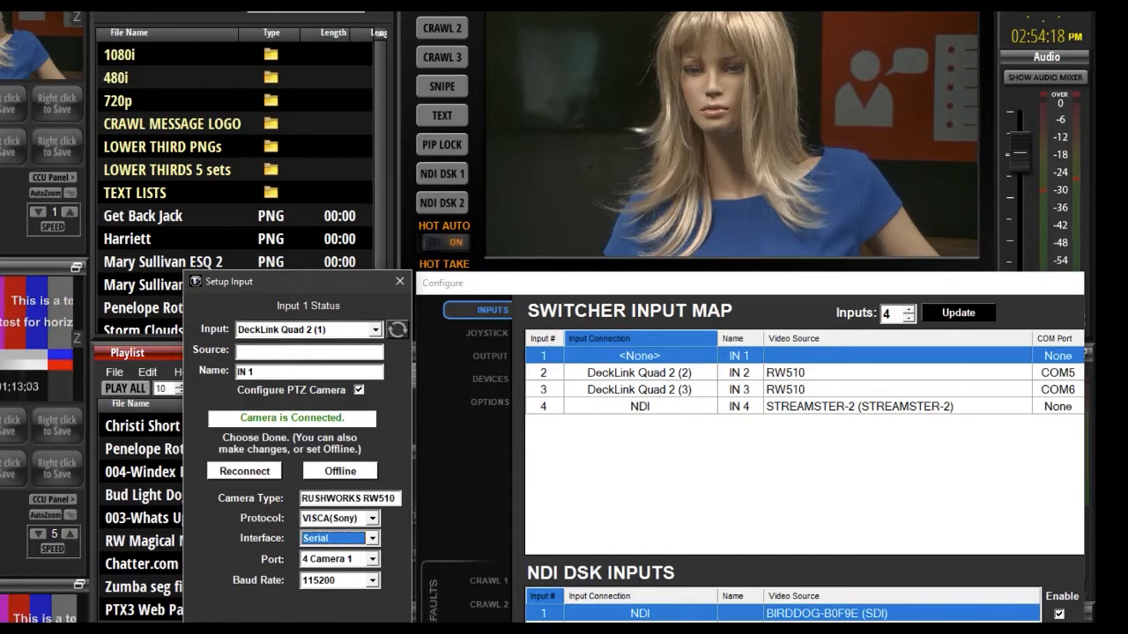
{"action": "left_click", "coordinate": [342, 620]}
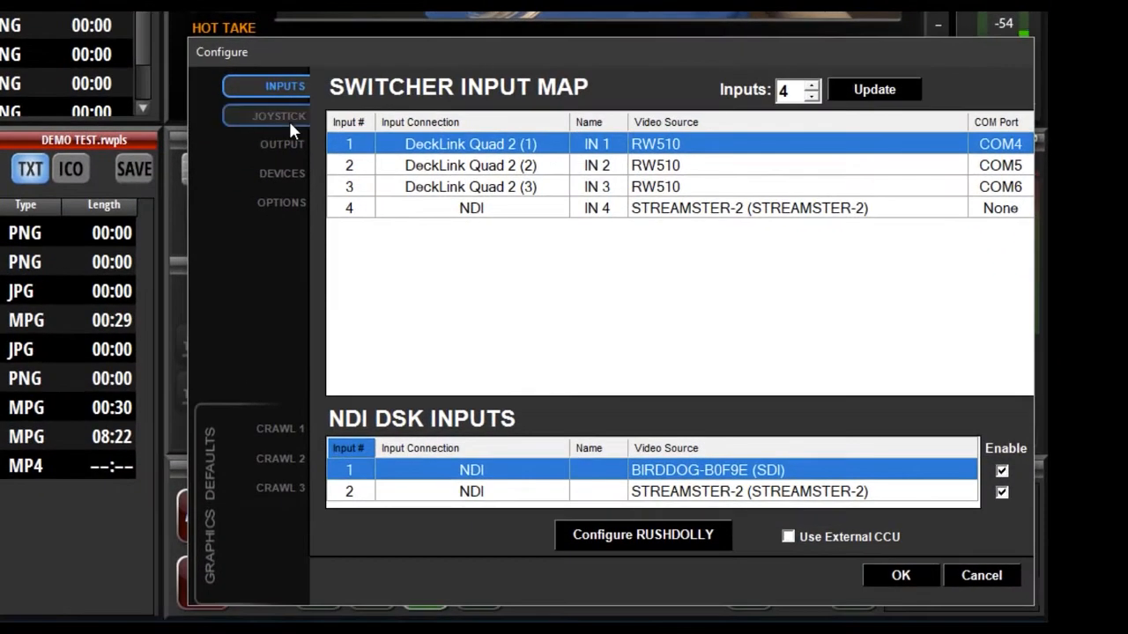
Load the APEM 6 Button joystick preset, center the joystick and apply the settings.
{"action": "left_click", "coordinate": [279, 116]}
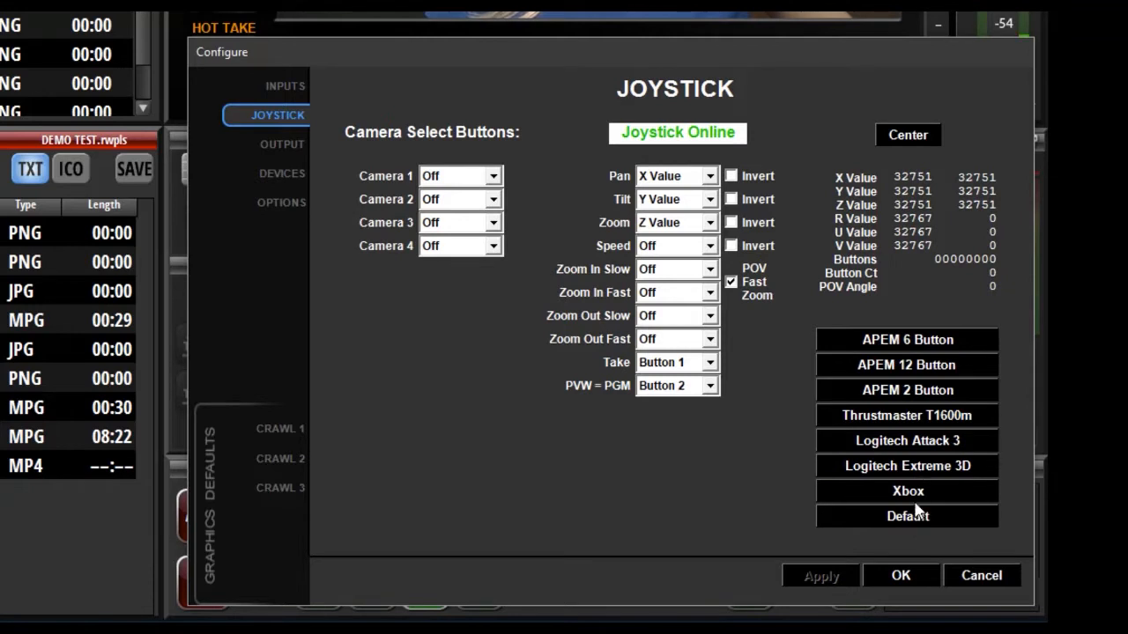
{"action": "left_click", "coordinate": [919, 346]}
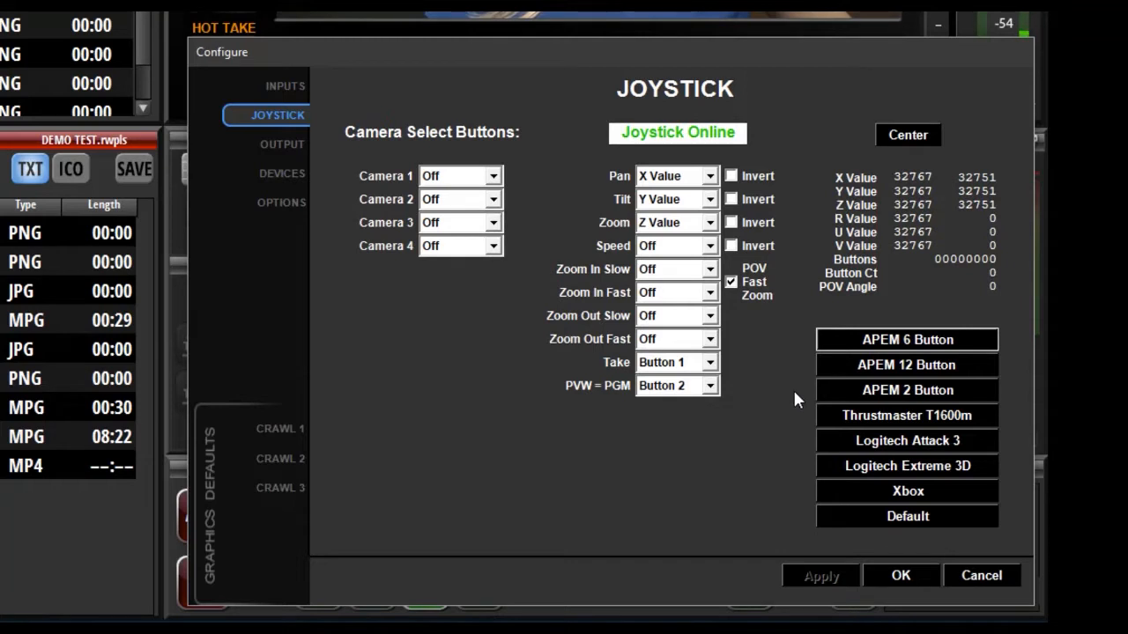
{"action": "left_click", "coordinate": [905, 134]}
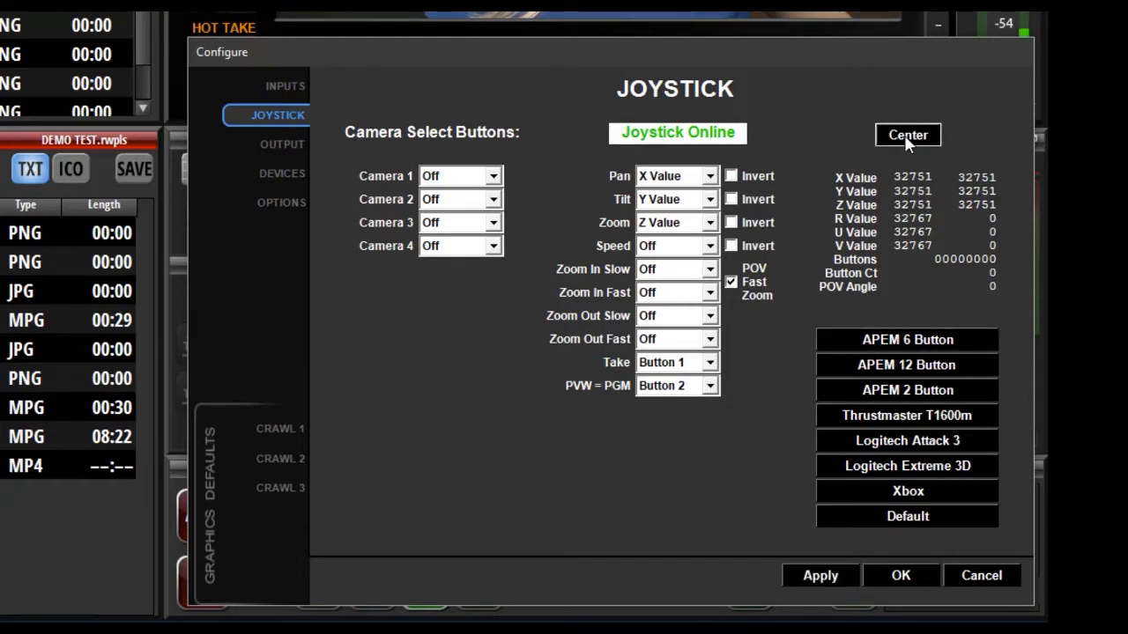
{"action": "left_click", "coordinate": [818, 576]}
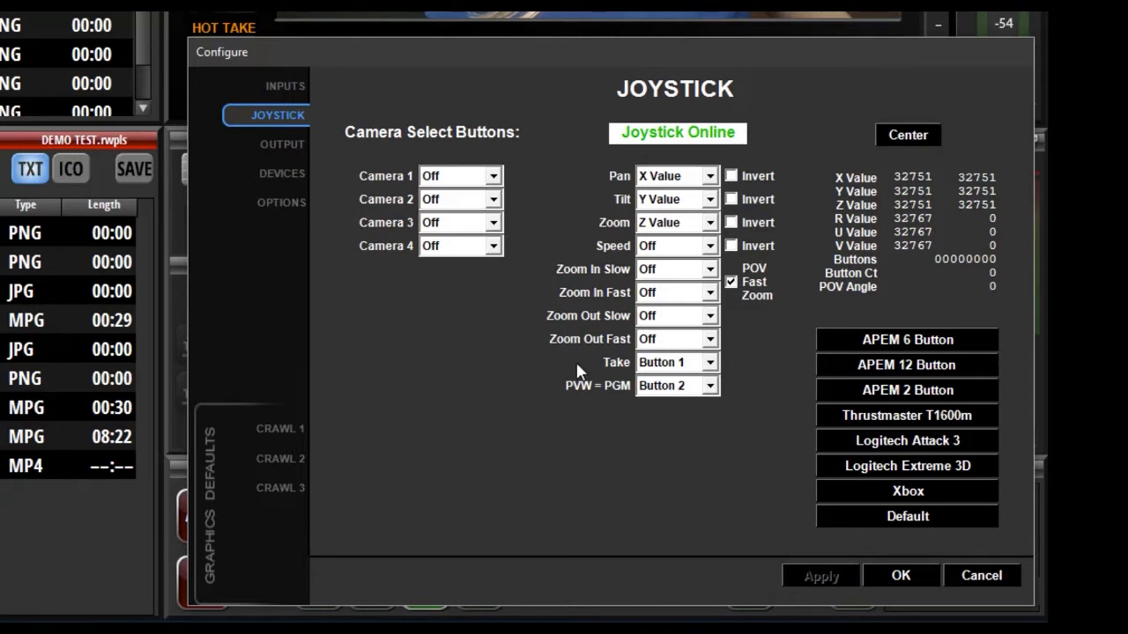
Check the axis and invert options for the joystick's Pan control.
{"action": "left_click", "coordinate": [731, 176]}
{"action": "left_click", "coordinate": [710, 176]}
{"action": "left_click", "coordinate": [709, 177]}
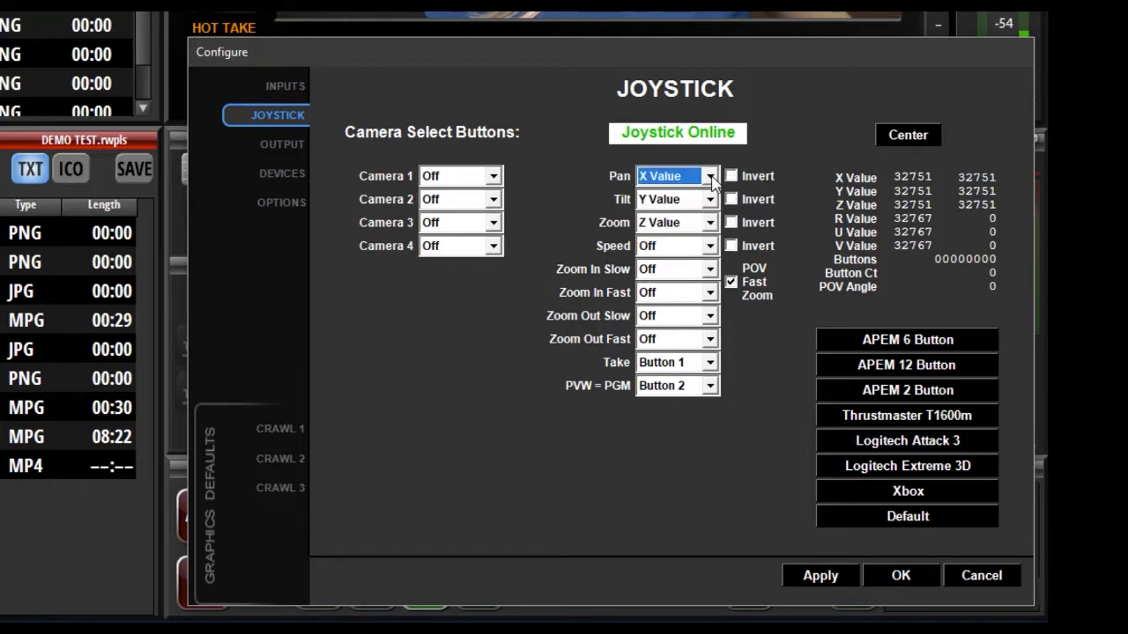
Review the output choices for video resolution, audio mode, main video output and second video output.
{"action": "left_click", "coordinate": [281, 144]}
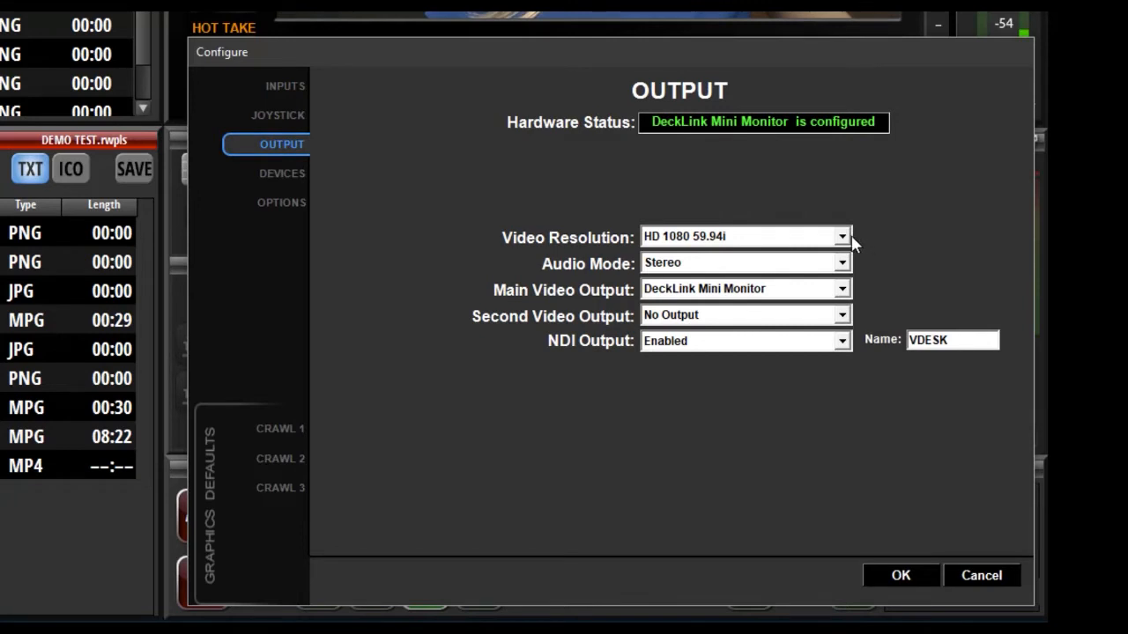
{"action": "left_click", "coordinate": [843, 237]}
{"action": "left_click", "coordinate": [844, 238]}
{"action": "left_click", "coordinate": [843, 264]}
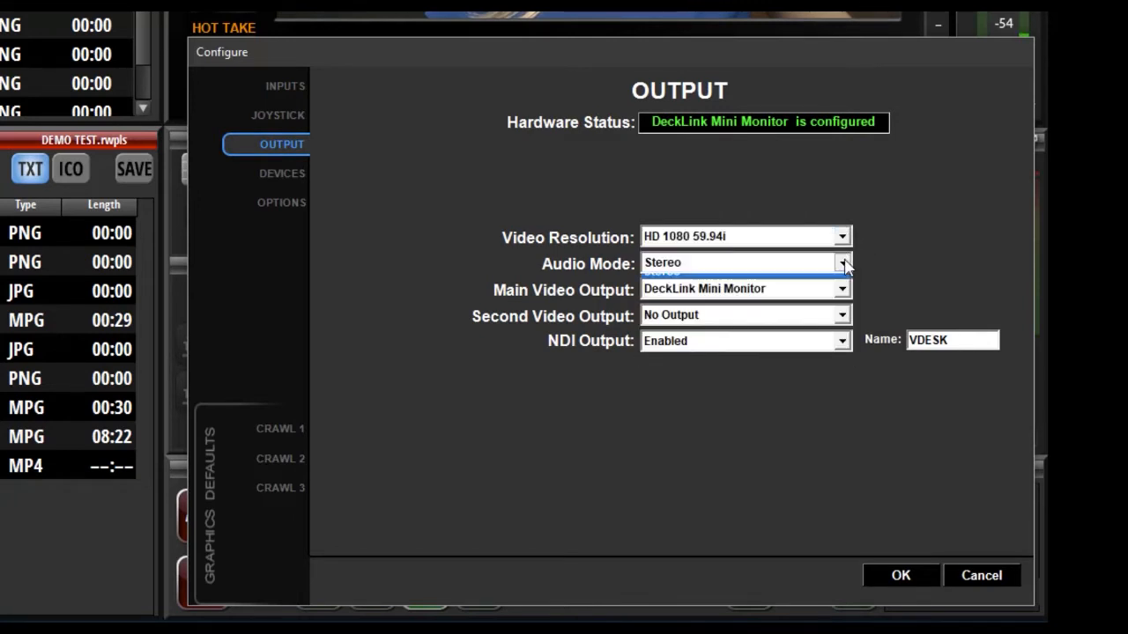
{"action": "left_click", "coordinate": [832, 291]}
{"action": "left_click", "coordinate": [843, 289]}
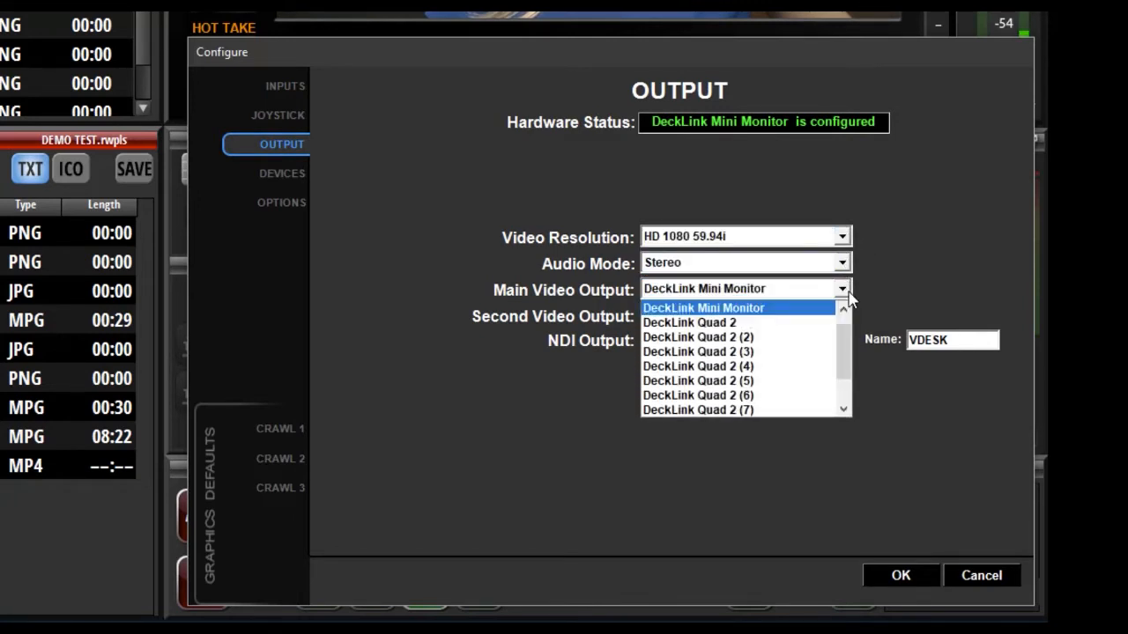
{"action": "left_click", "coordinate": [844, 291]}
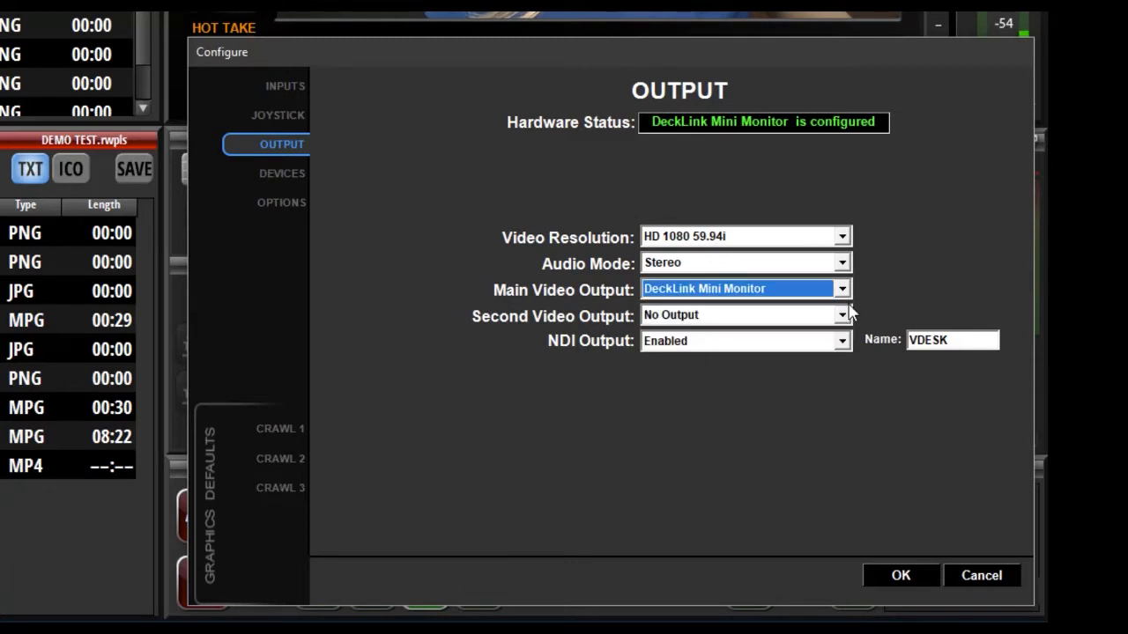
{"action": "left_click", "coordinate": [843, 316]}
{"action": "left_click", "coordinate": [843, 317]}
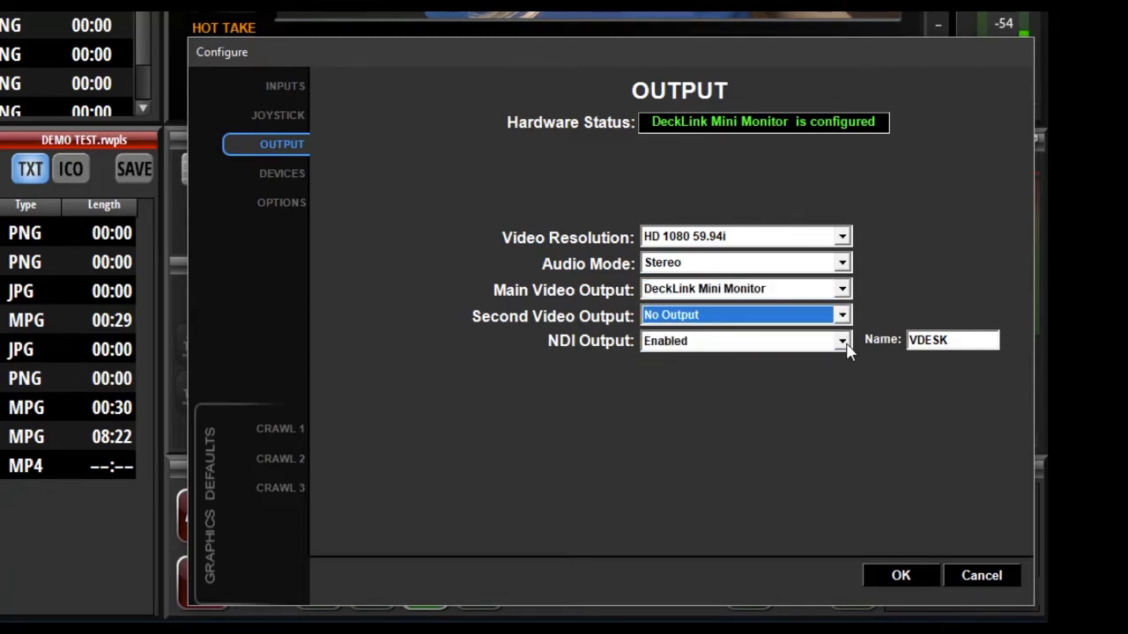
Set the NDI output to Disabled and bring up the GPIO device settings.
{"action": "left_click", "coordinate": [843, 341]}
{"action": "left_click", "coordinate": [723, 362]}
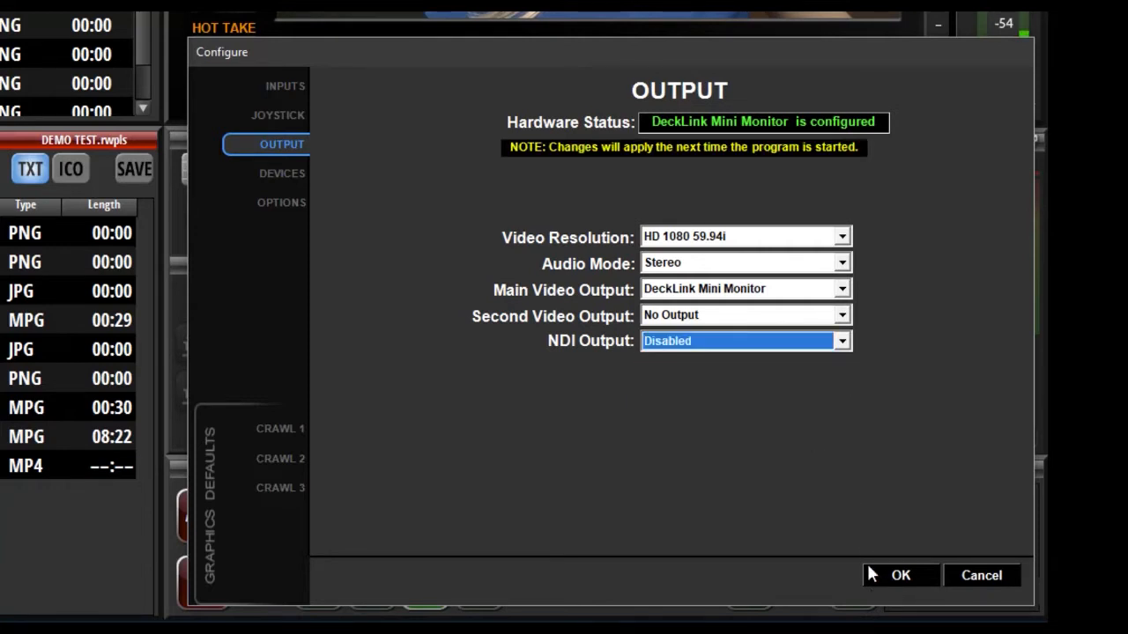
{"action": "left_click", "coordinate": [299, 177]}
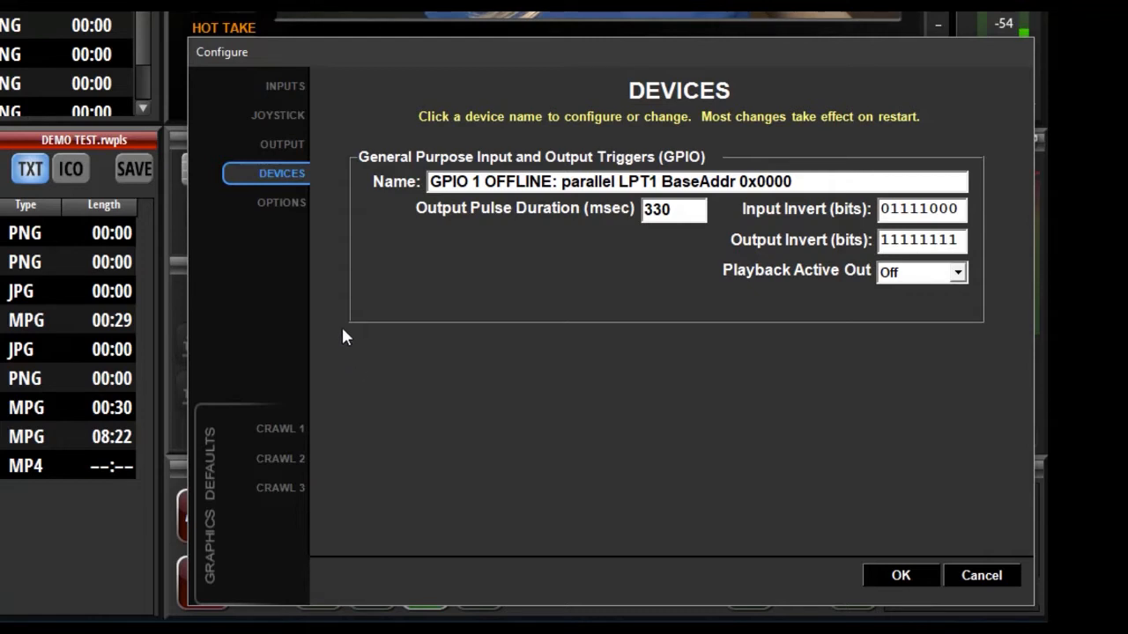
Try switching the interface mode to VDESK PRODUCER in the general options, declining the application restart.
{"action": "left_click", "coordinate": [287, 200]}
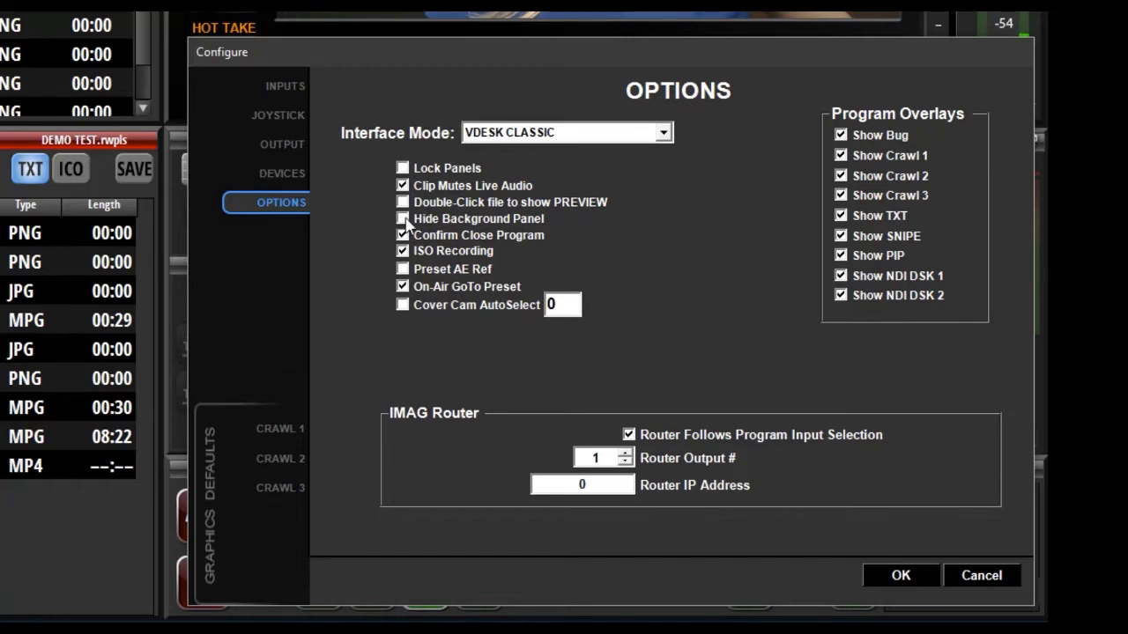
{"action": "left_click", "coordinate": [664, 134]}
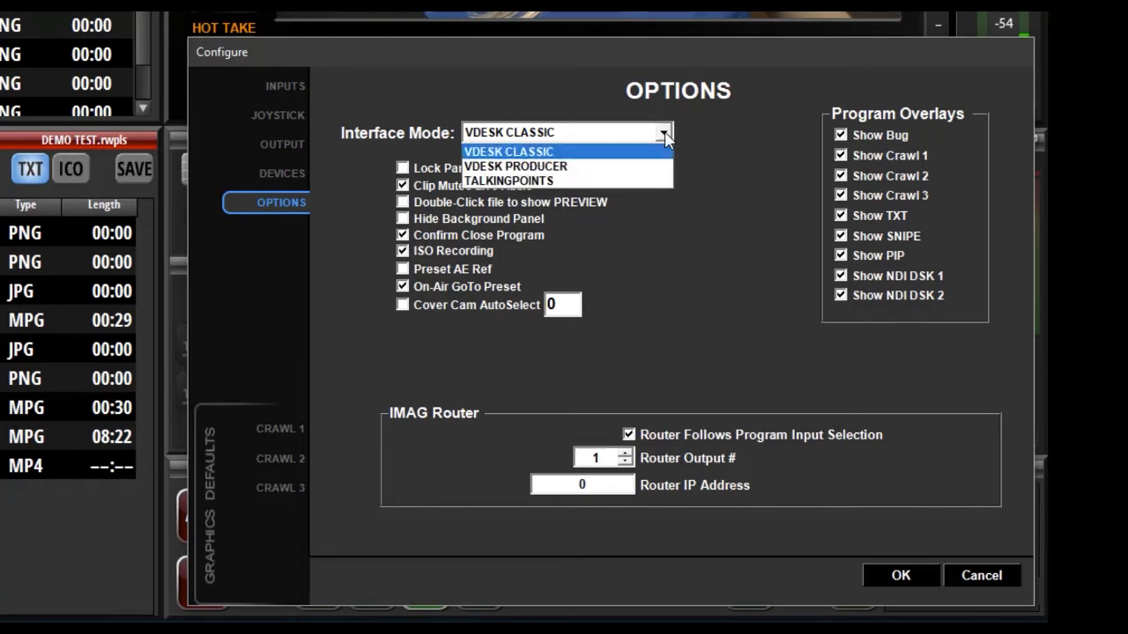
{"action": "left_click", "coordinate": [546, 167]}
{"action": "left_click_drag", "start_coordinate": [1020, 101], "coordinate": [848, 141]}
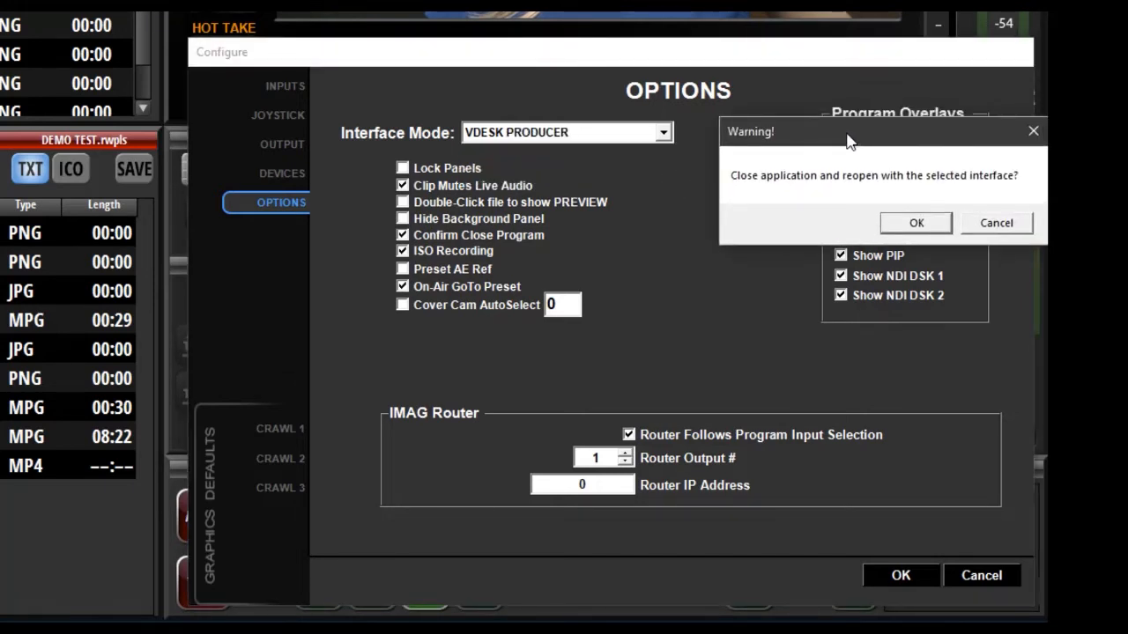
{"action": "left_click", "coordinate": [996, 225]}
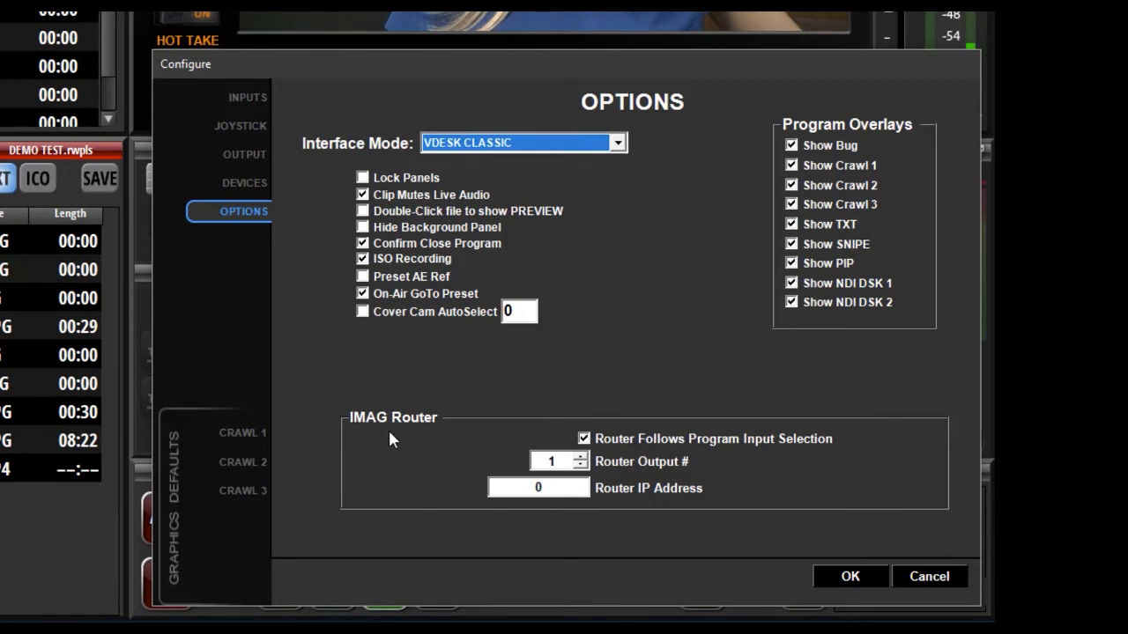
Step the IMAG router output number up and return it to 1.
{"action": "left_click", "coordinate": [580, 458]}
{"action": "left_click", "coordinate": [580, 458]}
{"action": "left_click", "coordinate": [579, 457]}
{"action": "left_click", "coordinate": [580, 466]}
{"action": "left_click", "coordinate": [581, 466]}
{"action": "left_click", "coordinate": [580, 466]}
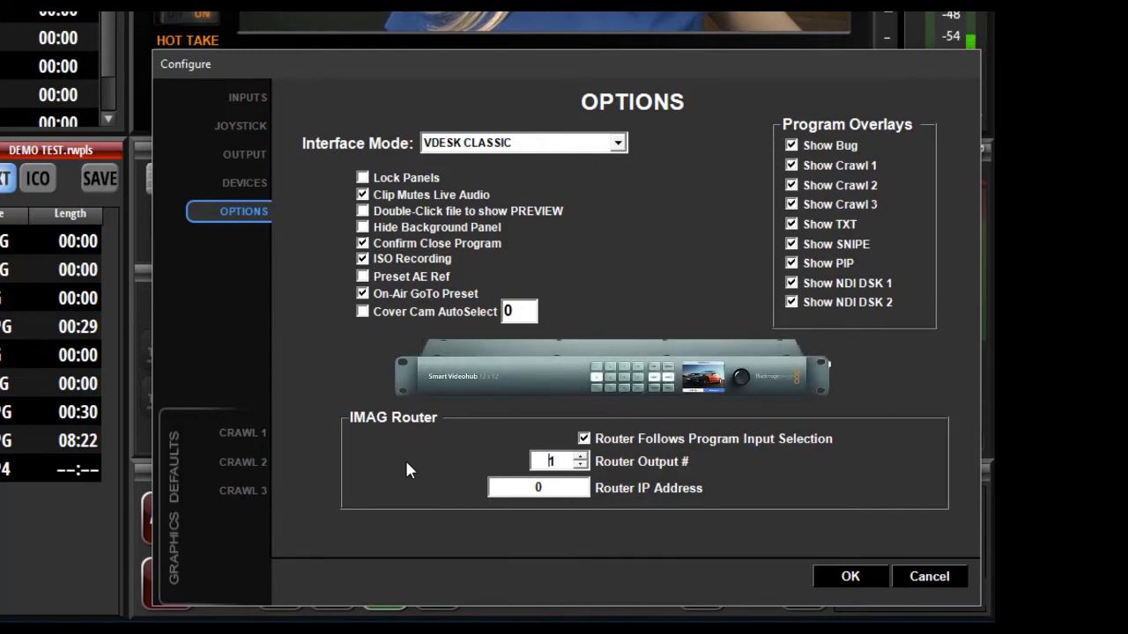
Look through the graphics defaults of Crawl 1, Crawl 2 and Crawl 3 and return to Crawl 1.
{"action": "left_click", "coordinate": [244, 434]}
{"action": "left_click", "coordinate": [244, 454]}
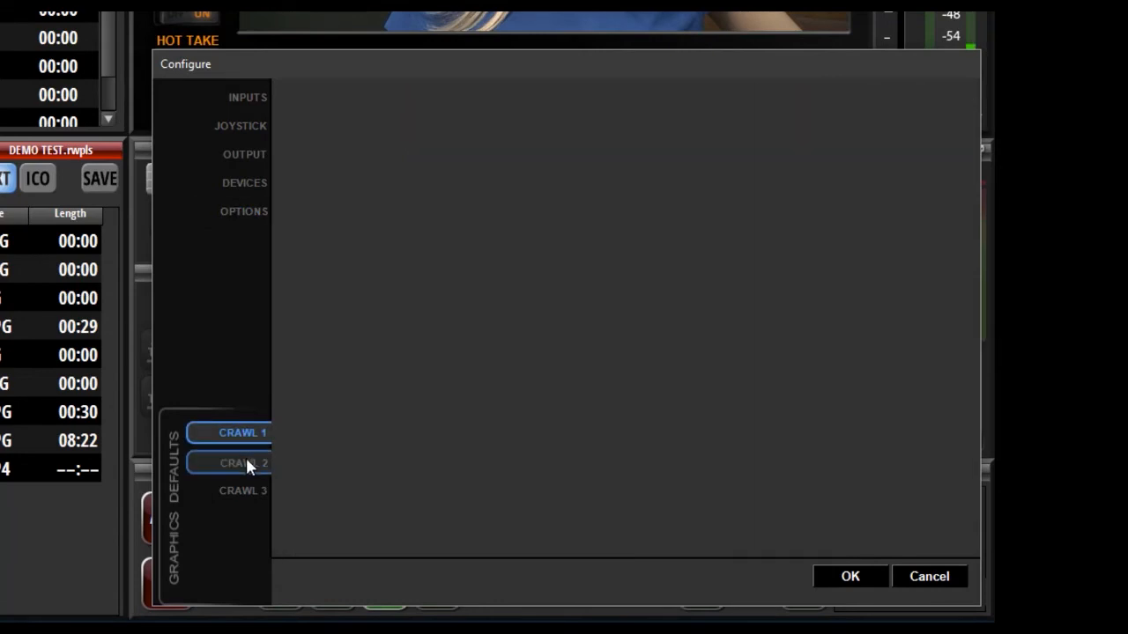
{"action": "left_click", "coordinate": [246, 491]}
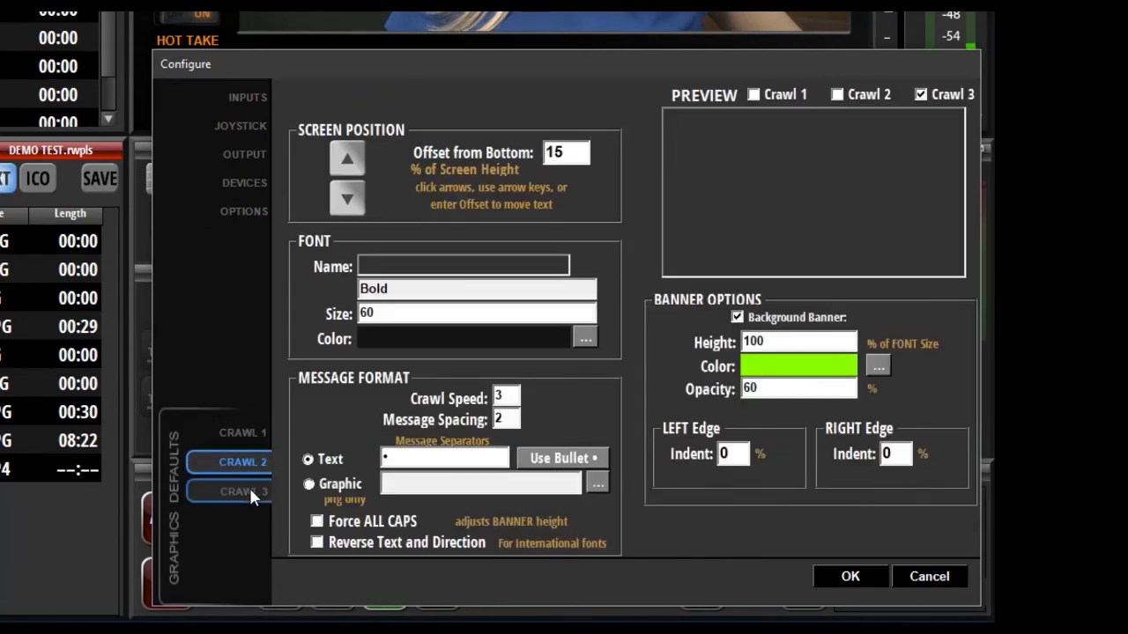
{"action": "left_click", "coordinate": [251, 431]}
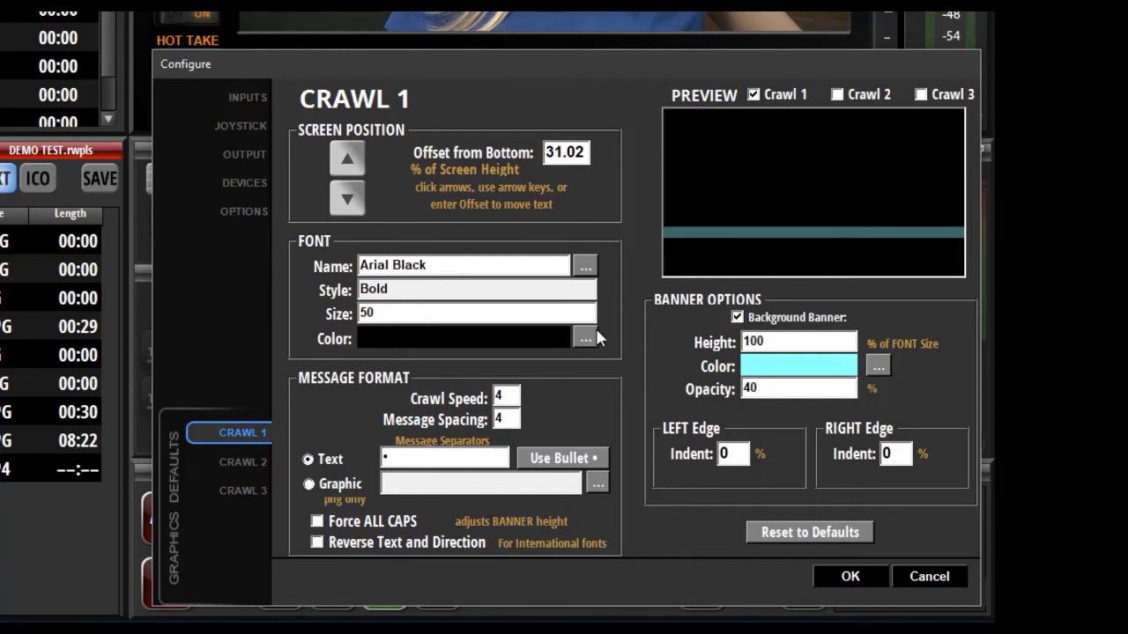
Preview Crawl 2 and Crawl 3 together with Crawl 1, and hide both from the preview again.
{"action": "left_click", "coordinate": [837, 95]}
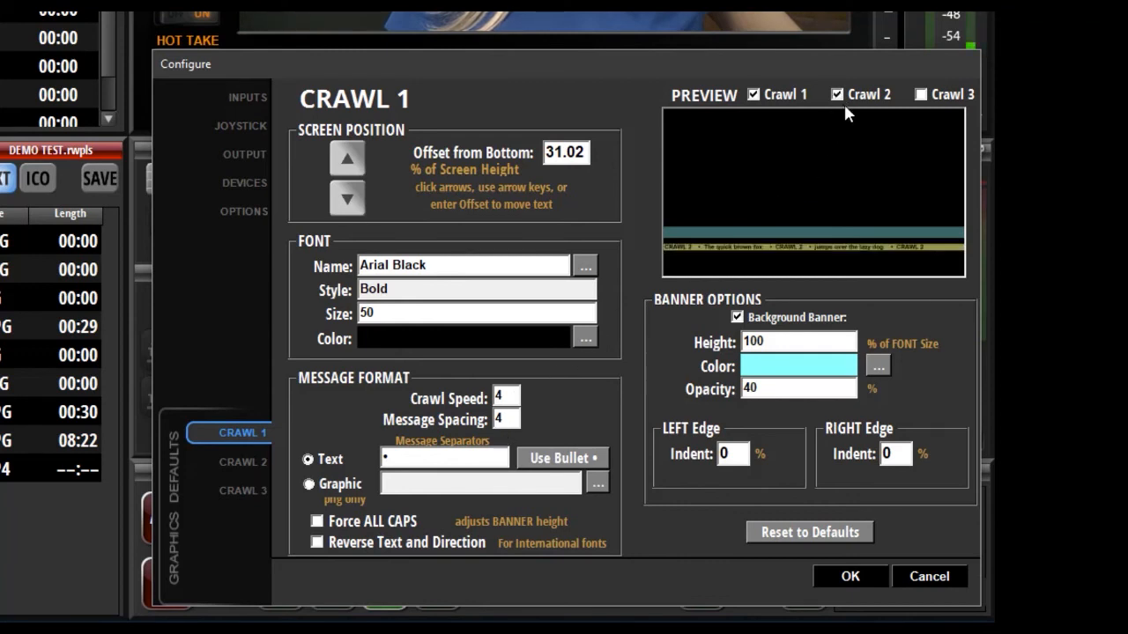
{"action": "left_click", "coordinate": [922, 95]}
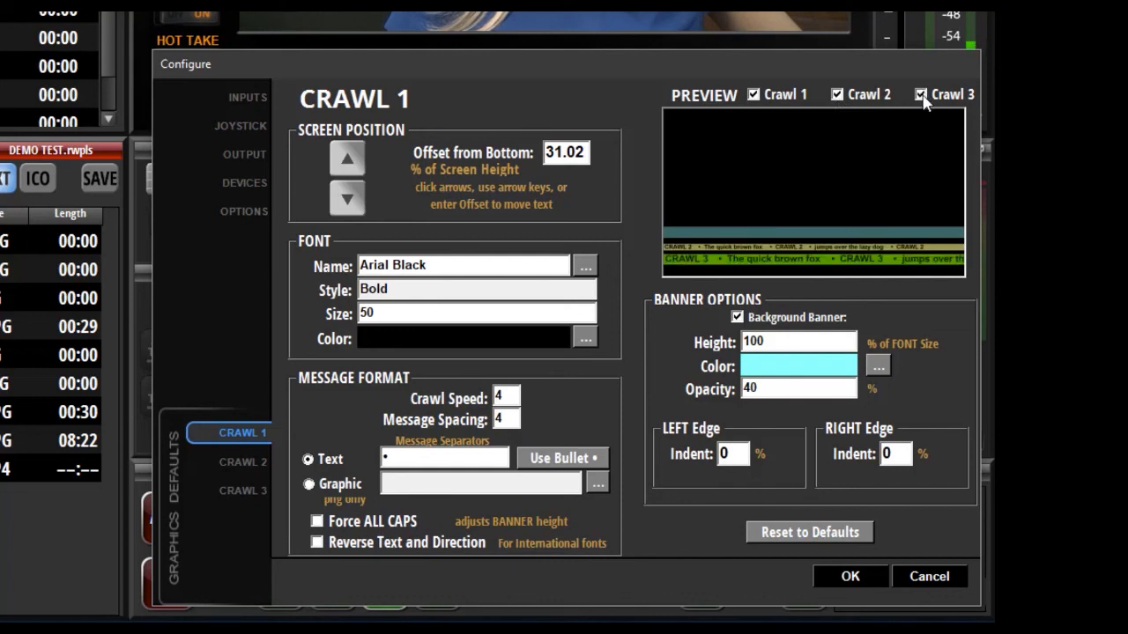
{"action": "left_click", "coordinate": [922, 97]}
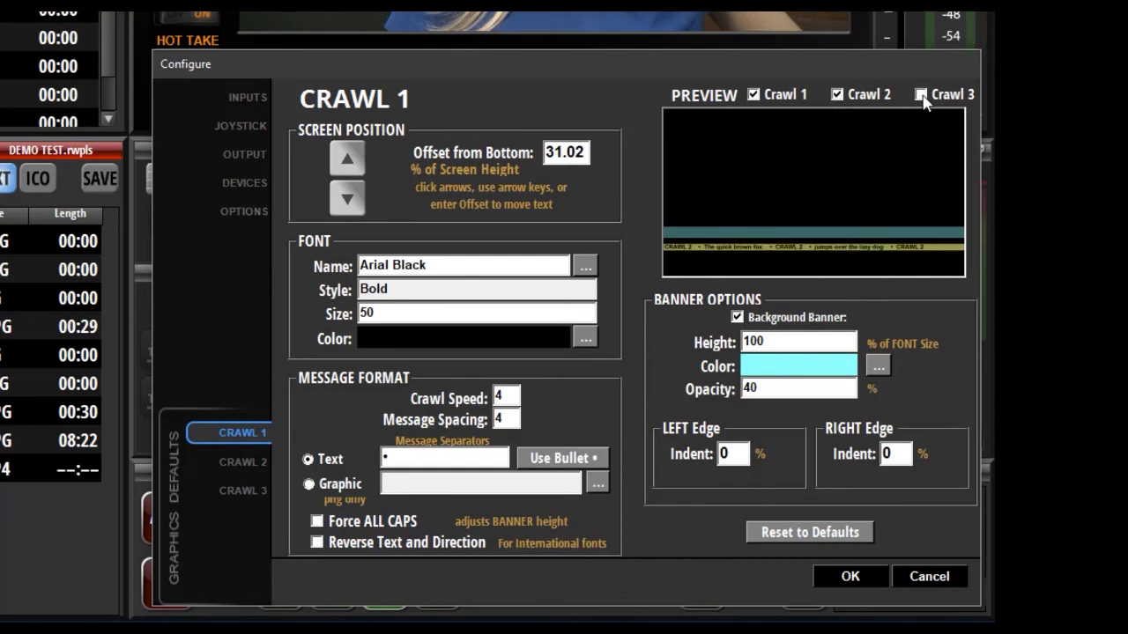
{"action": "left_click", "coordinate": [837, 96]}
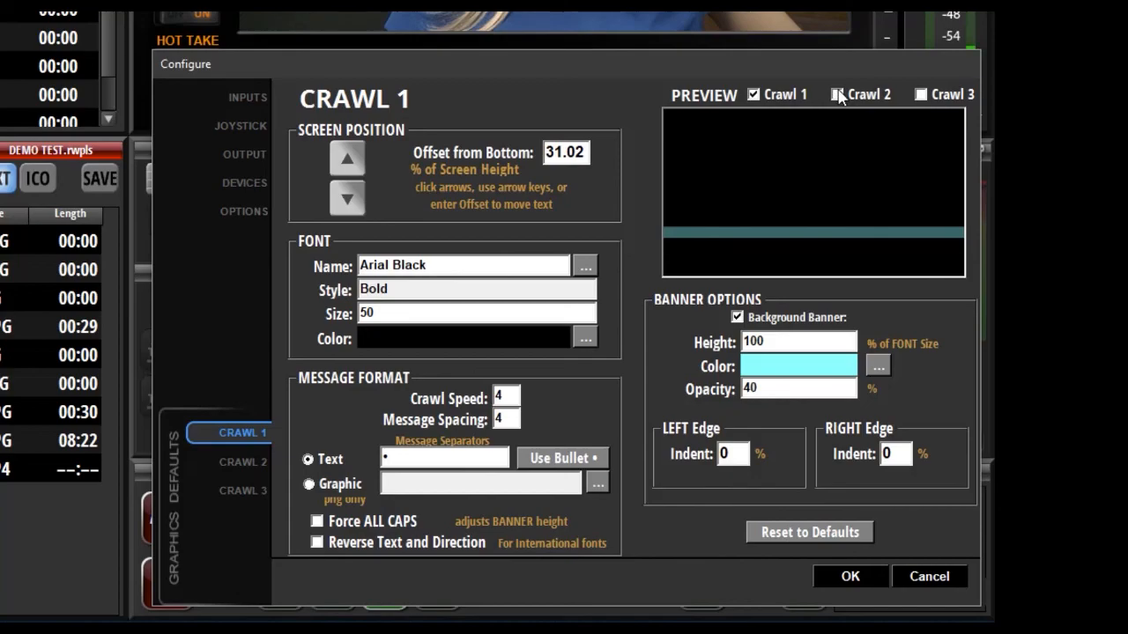